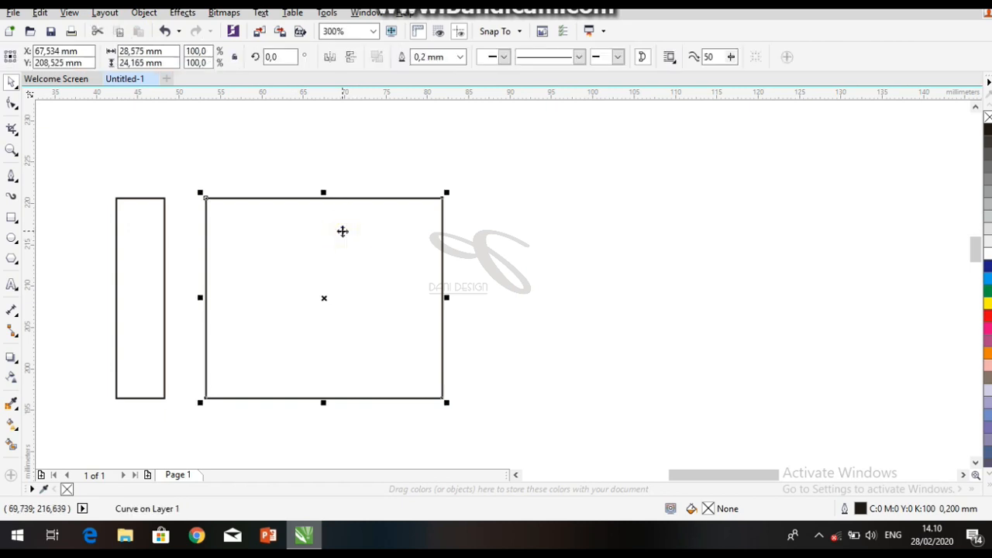
Step: Cut off the large rectangle's lower-left corner by adding a node on each adjoining edge and deleting the corner node
click(11, 103)
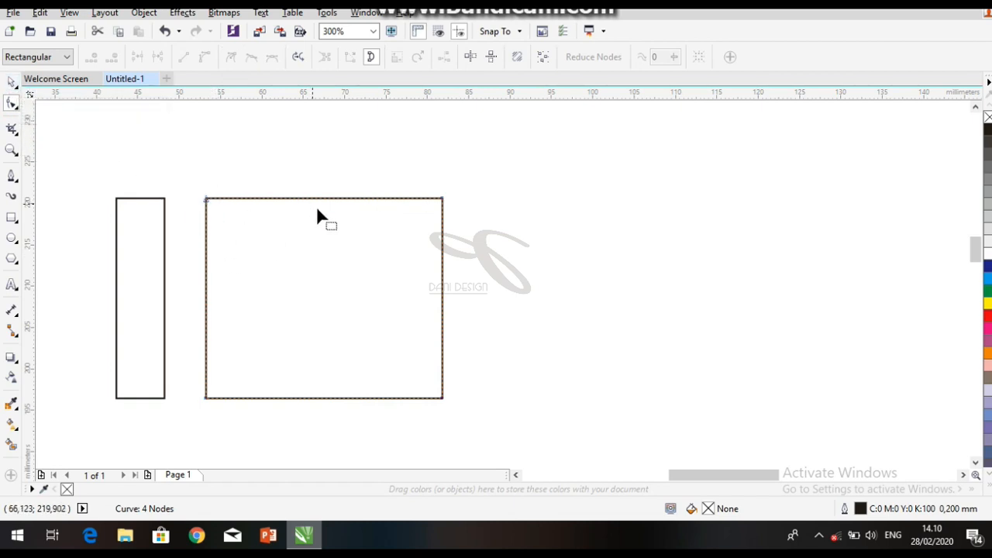
scroll(337, 213, up, 1)
scroll(458, 279, down, 1)
scroll(459, 287, down, 1)
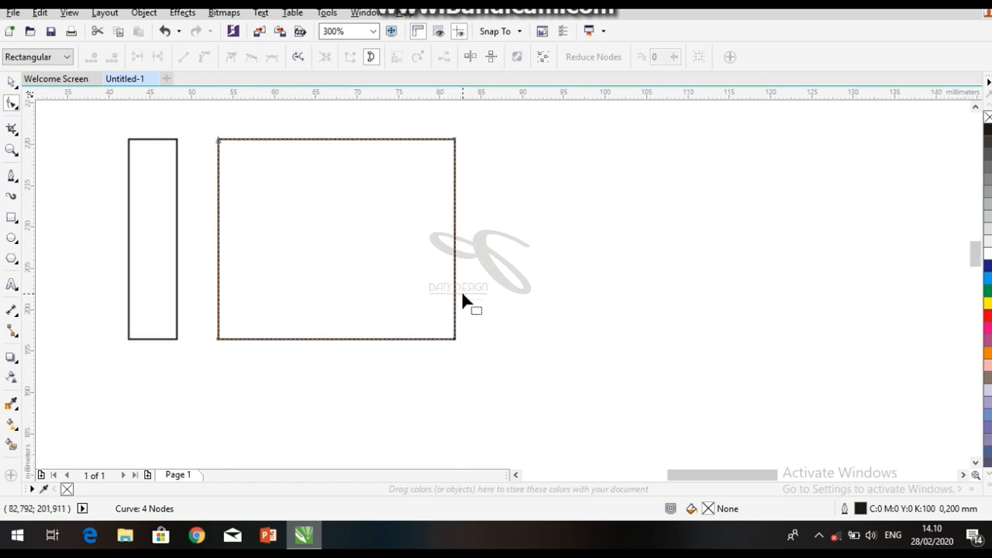
scroll(194, 341, up, 4)
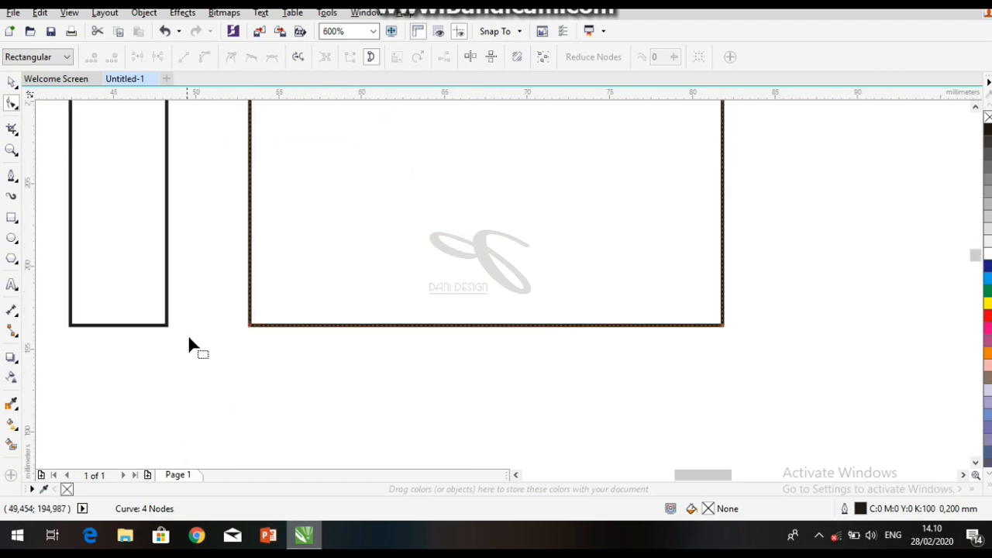
double_click(317, 289)
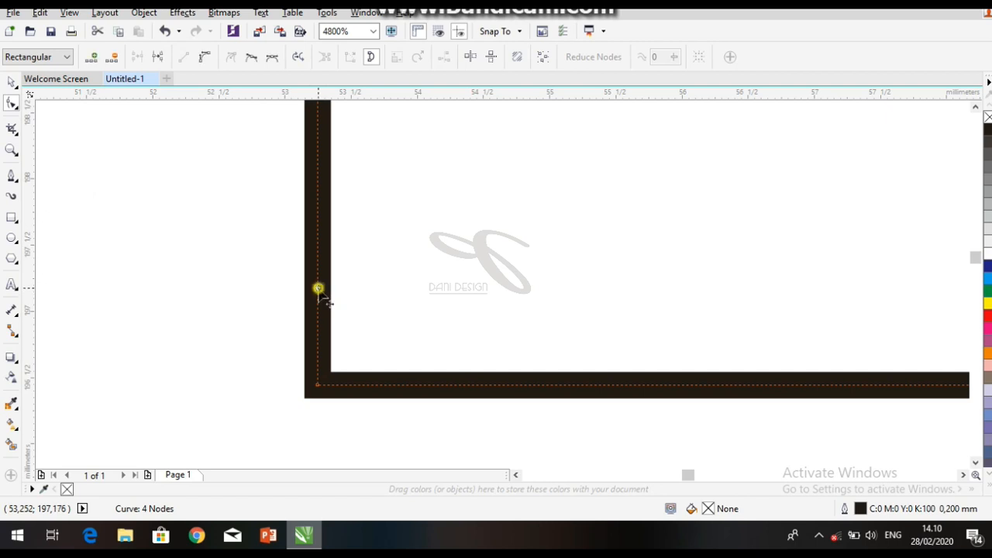
click(409, 385)
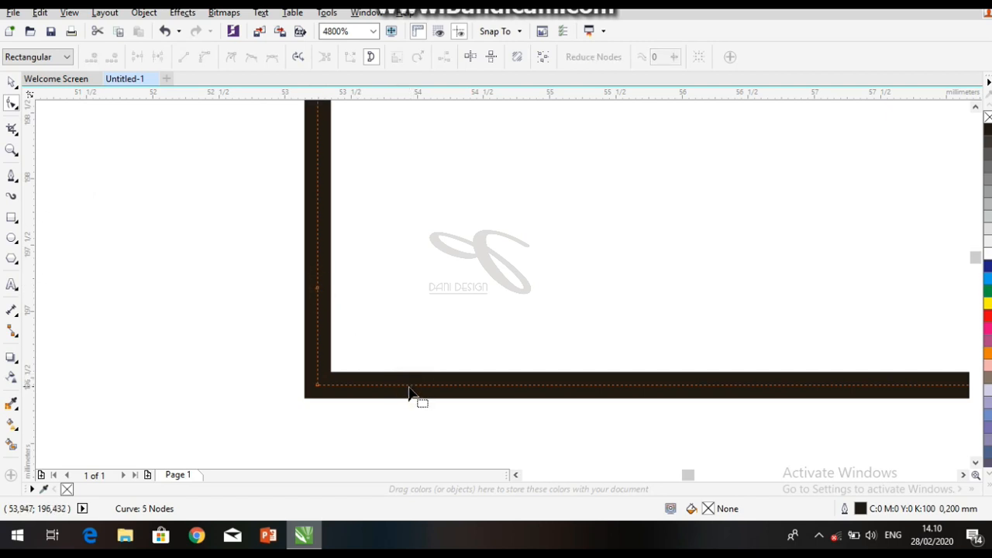
double_click(408, 385)
drag(346, 349, 253, 419)
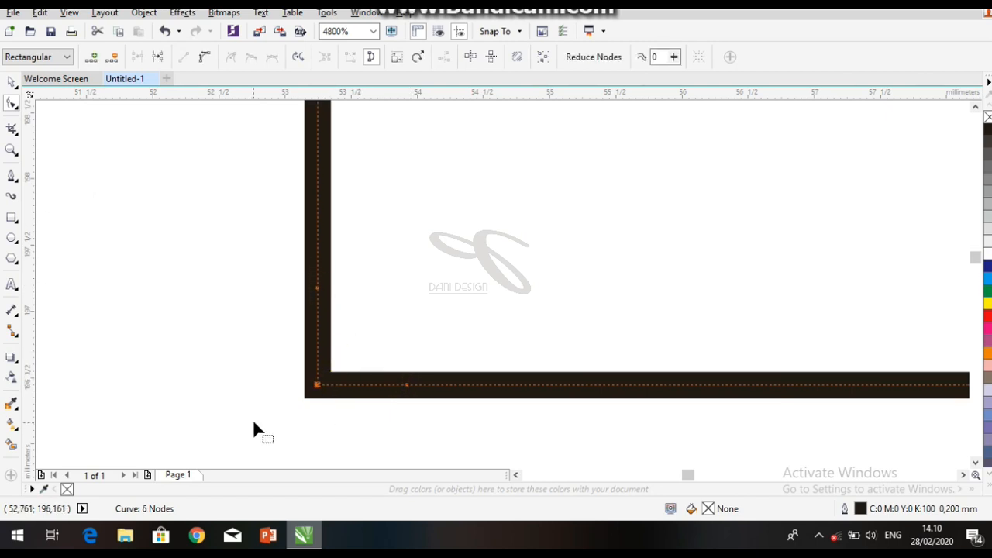
key(Delete)
scroll(396, 316, down, 4)
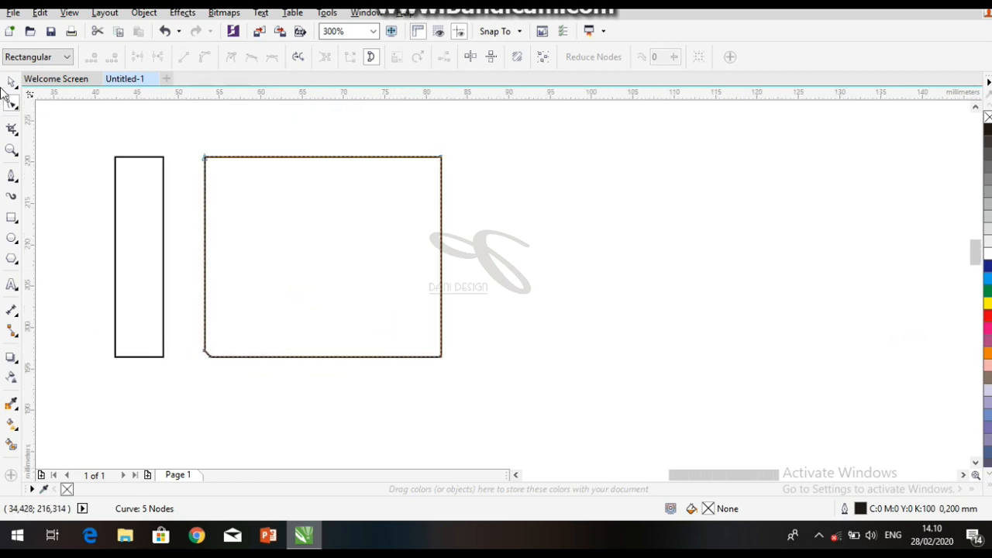
Step: Try to enlarge the lower-left corner cut by adding nodes farther along both edges and deleting the two existing nodes
scroll(218, 372, up, 3)
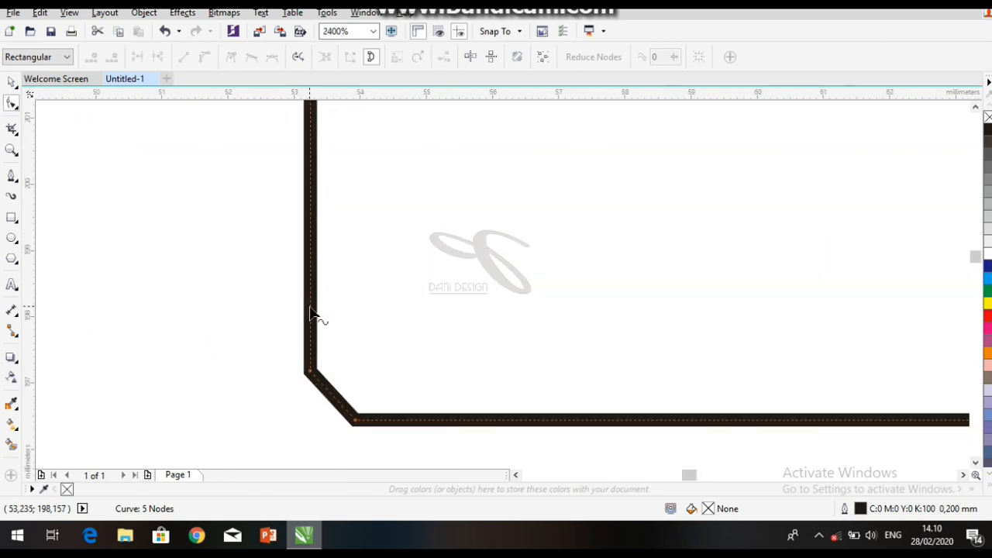
double_click(310, 306)
click(405, 421)
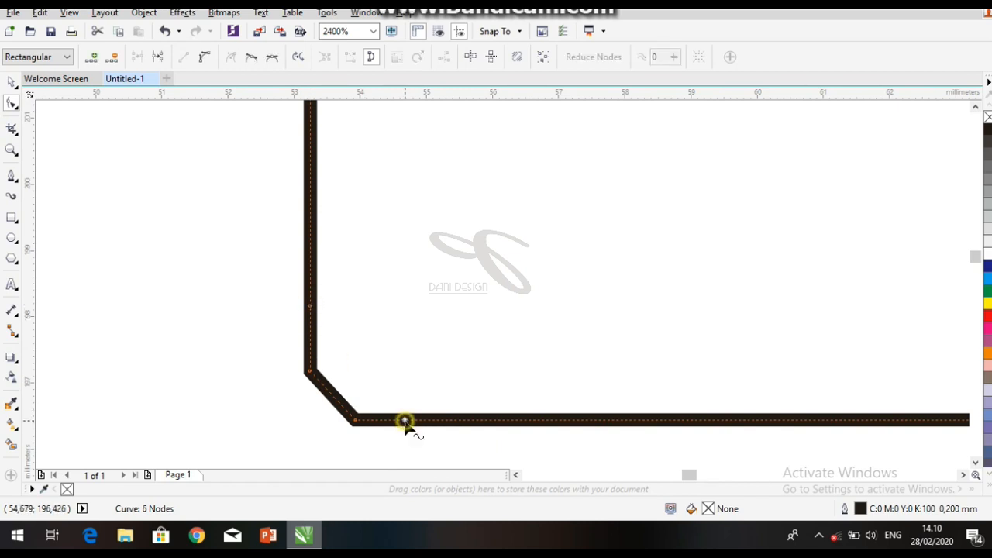
double_click(404, 420)
drag(356, 343, 263, 438)
scroll(263, 438, down, 2)
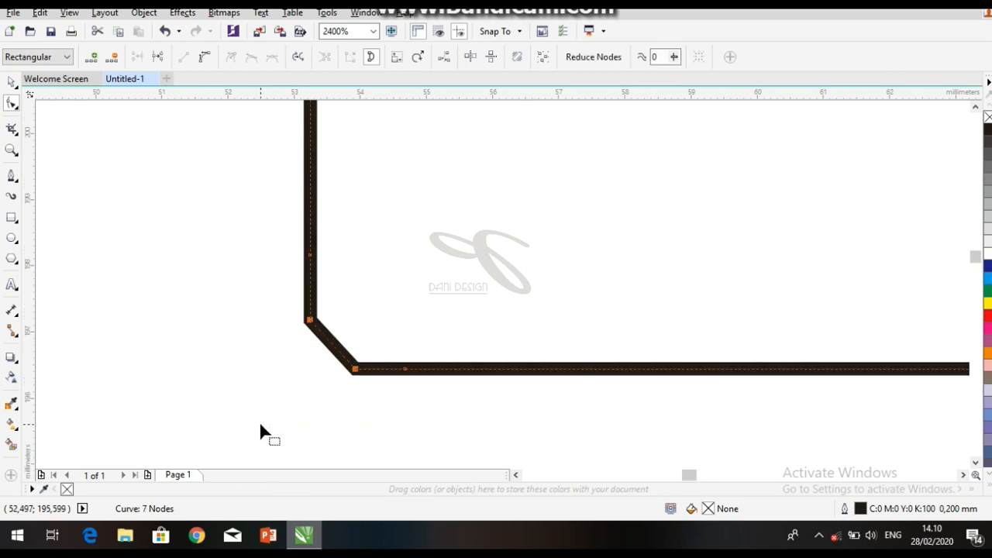
key(Delete)
key(ctrl+z)
Step: Undo the node edits at the large shape's lower-left corner back to the square corner
click(390, 248)
double_click(311, 255)
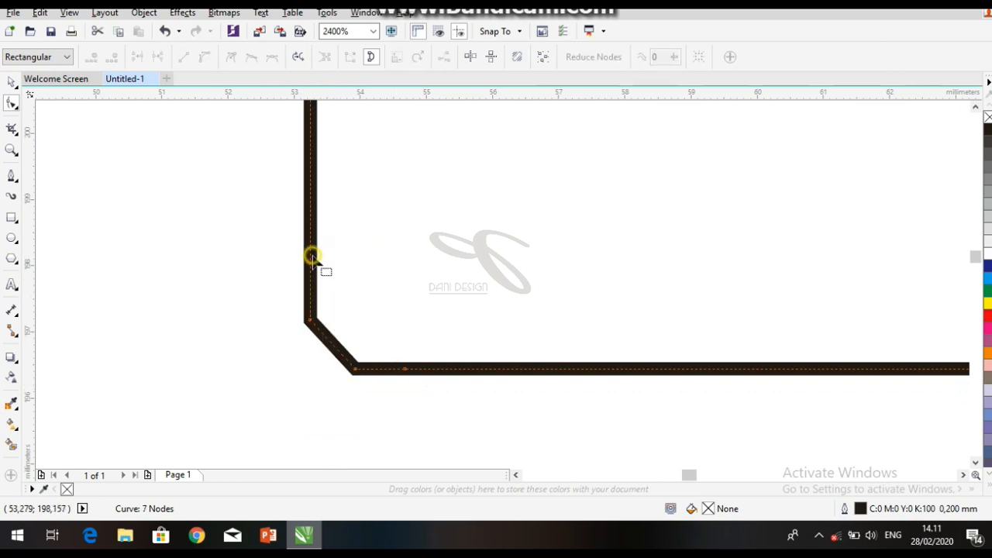
click(311, 255)
click(312, 256)
click(369, 256)
key(ctrl+z)
key(ctrl+z)
key(ctrl+z)
key(ctrl+z)
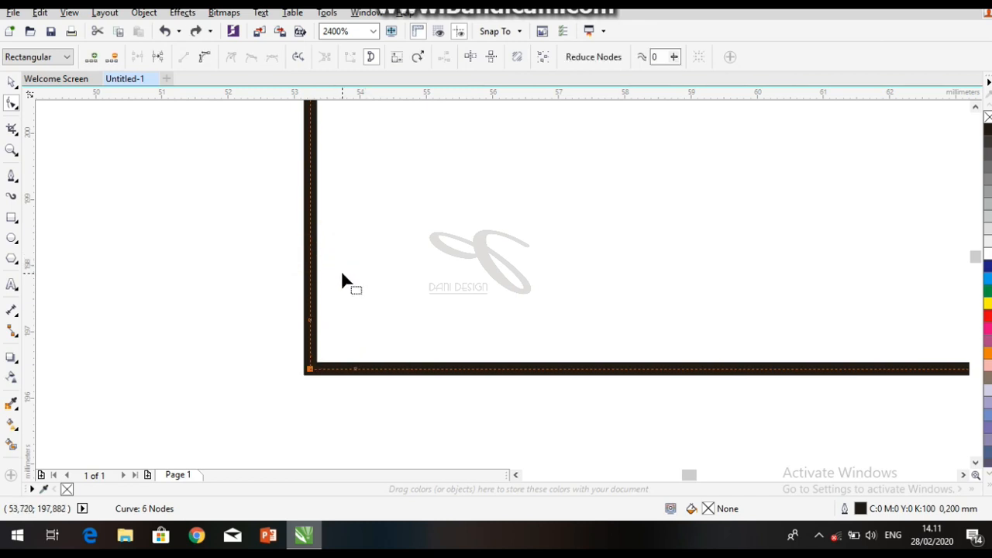
Step: Cut the lower-left corner diagonally, from about 2 mm up the left edge to about 2.6 mm along the bottom edge
double_click(309, 231)
double_click(479, 370)
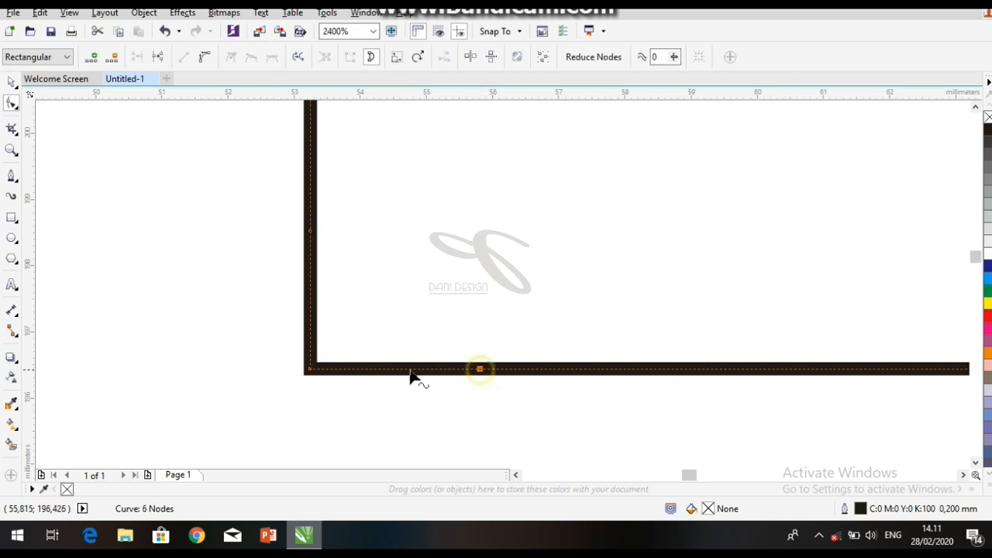
drag(372, 333, 242, 421)
key(Delete)
scroll(357, 359, down, 6)
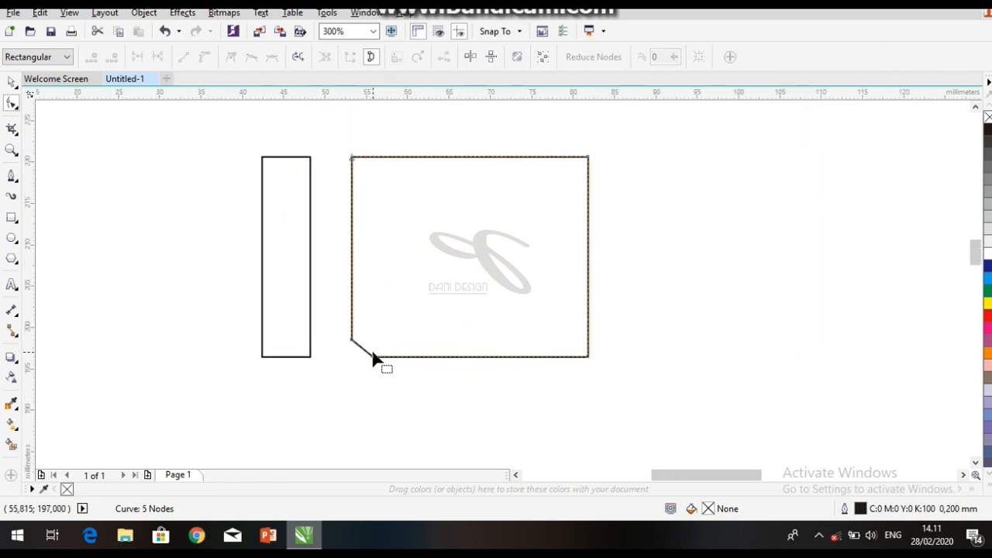
drag(381, 340, 350, 349)
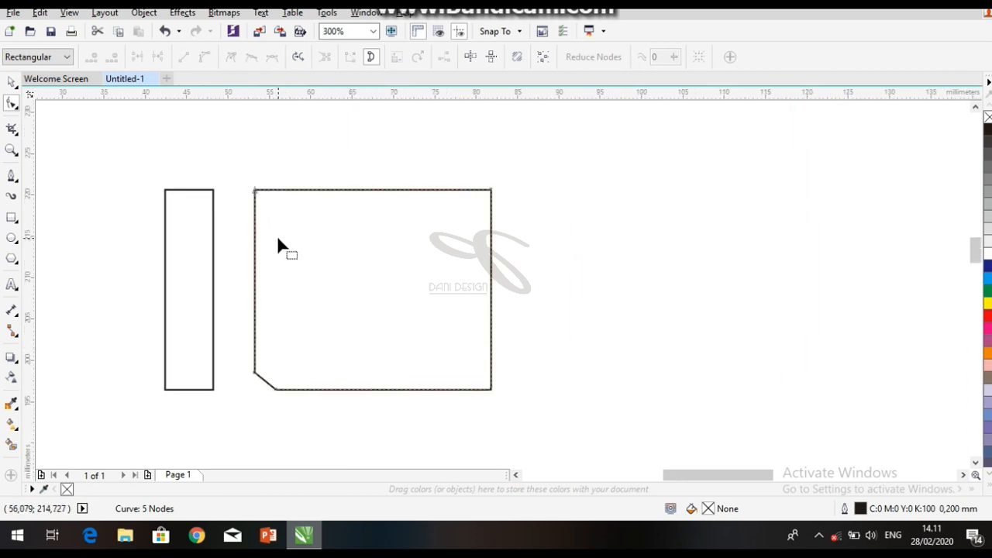
Step: Add nodes near the middle of the large shape's top edge and pull them up into a slanted, narrow-tipped thumb
drag(295, 172, 255, 259)
scroll(284, 289, up, 1)
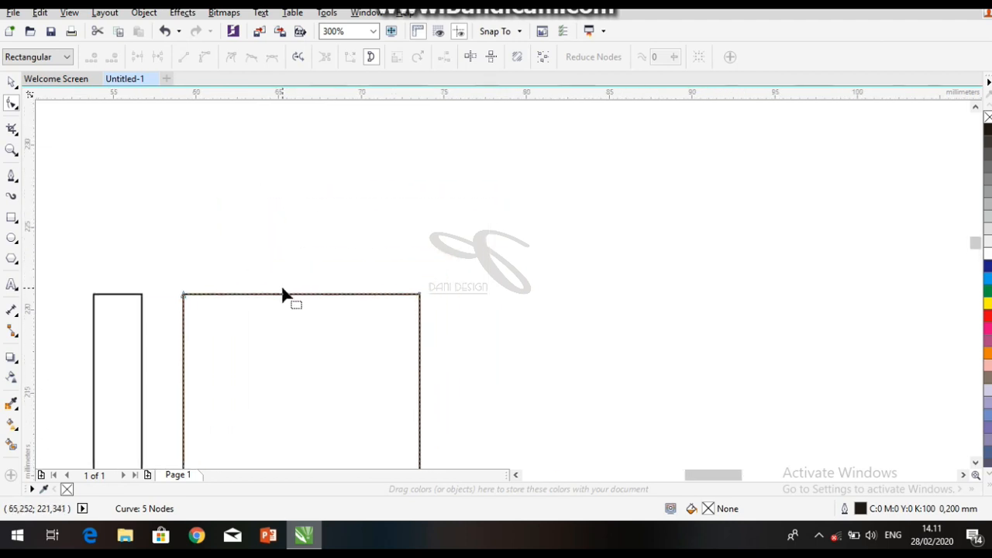
scroll(284, 288, down, 1)
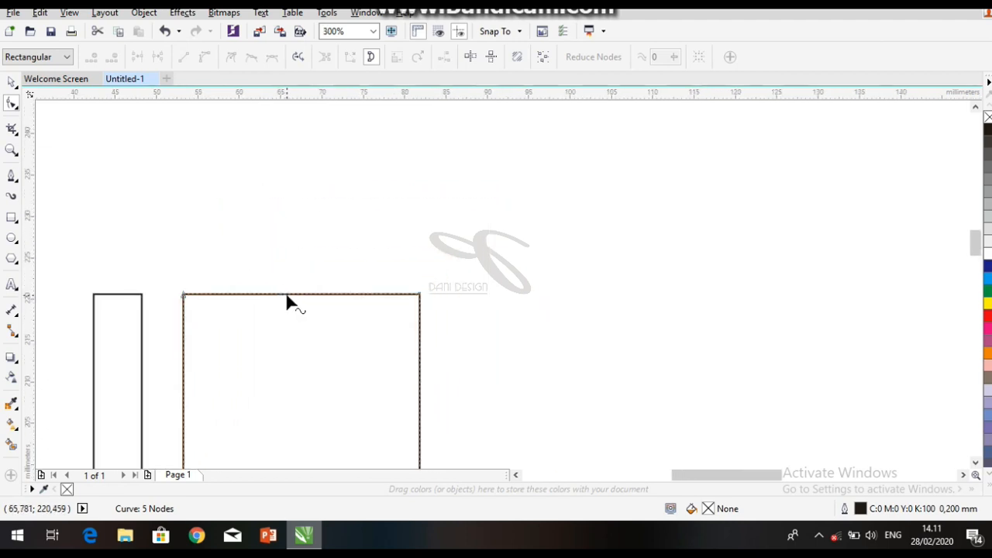
double_click(287, 296)
scroll(225, 290, up, 1)
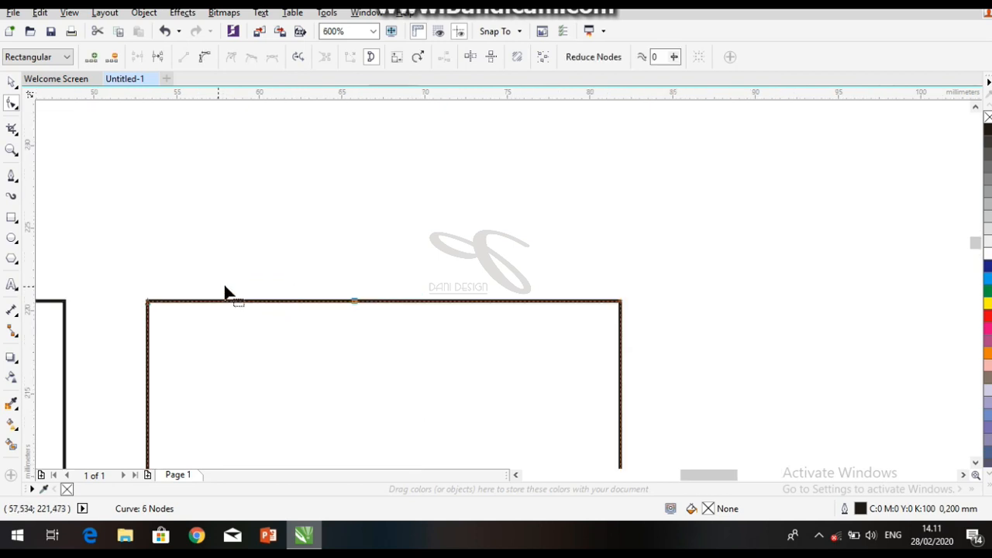
scroll(317, 303, up, 1)
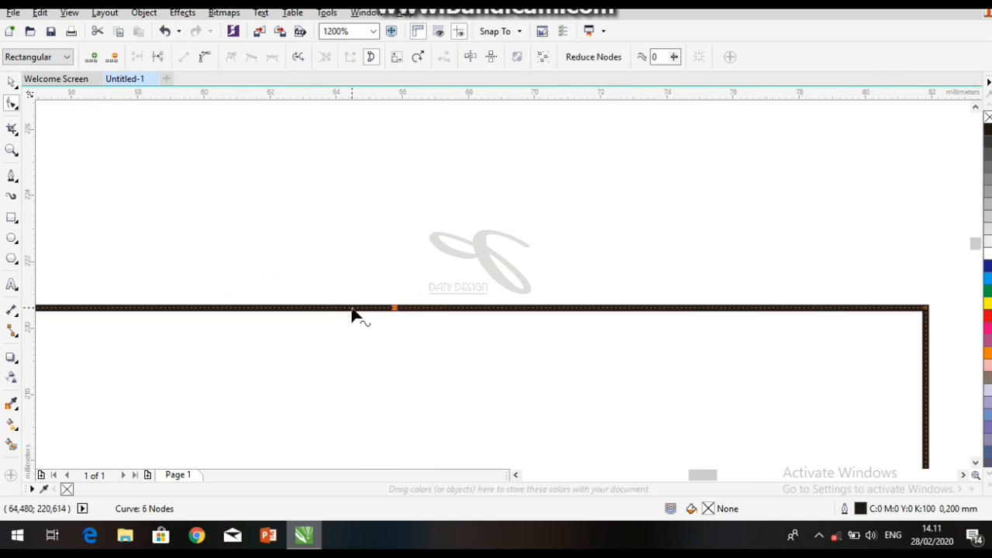
double_click(352, 310)
scroll(353, 310, down, 1)
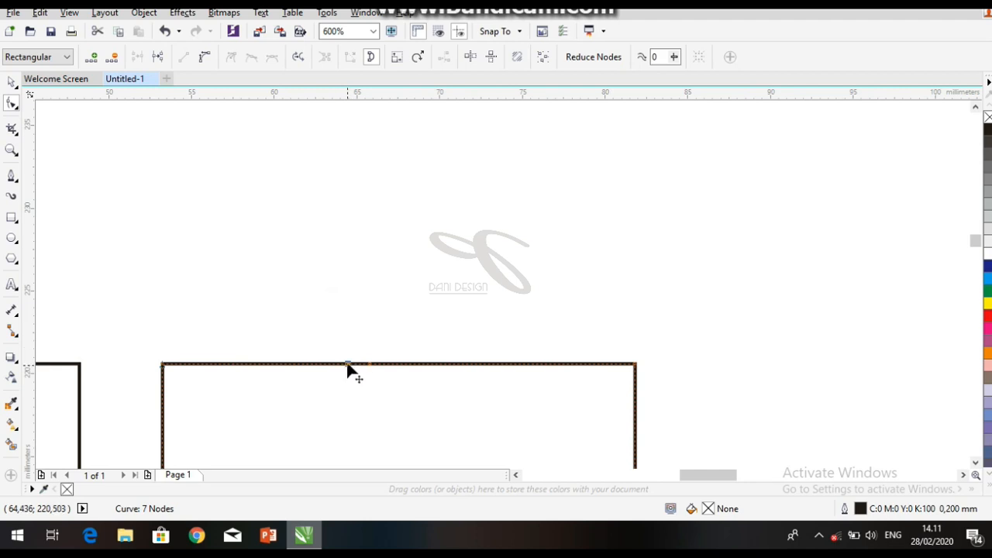
drag(348, 368, 427, 255)
scroll(475, 234, down, 3)
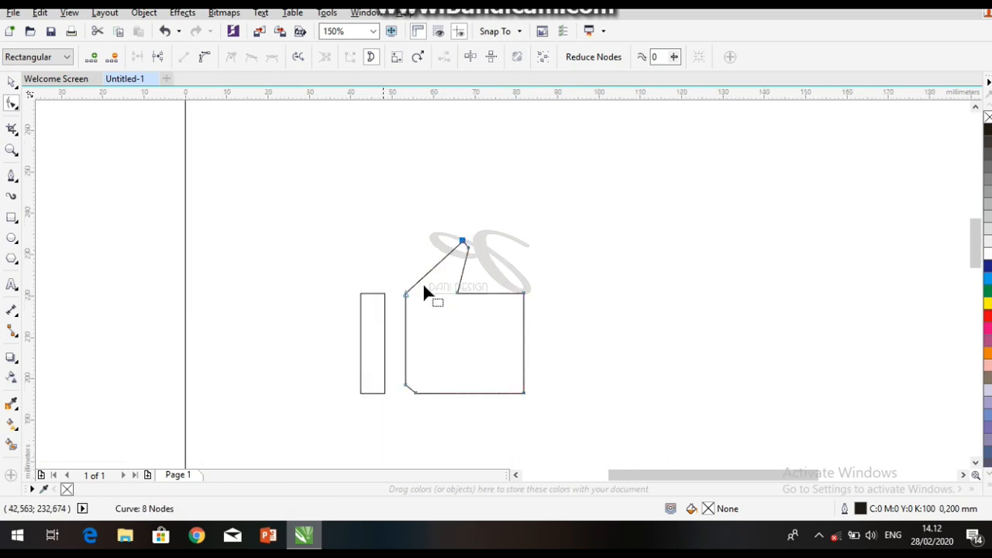
Step: Cut the upper-right corner diagonally by adding nodes on the top and right edges and deleting the corner node
drag(506, 303, 329, 240)
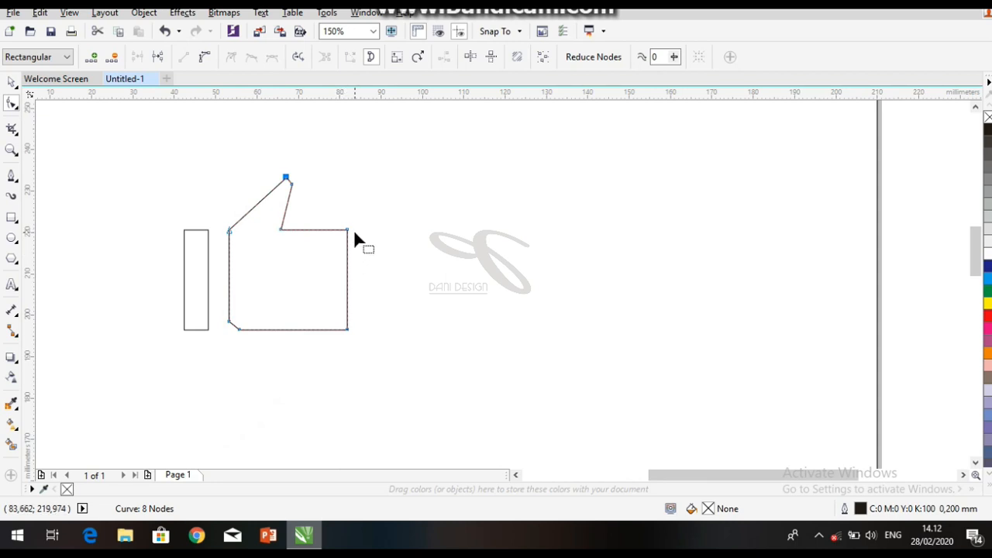
scroll(354, 232, up, 3)
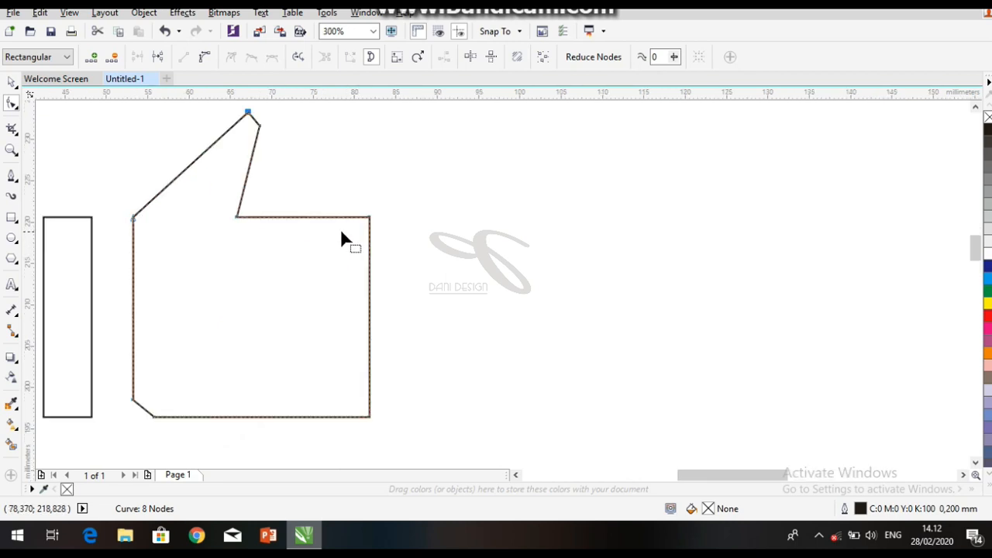
double_click(355, 204)
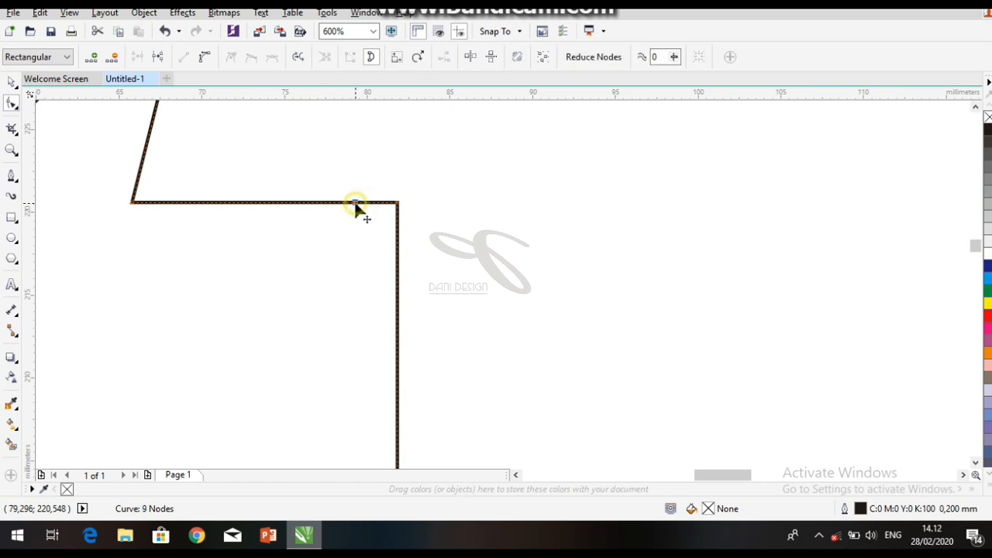
double_click(398, 298)
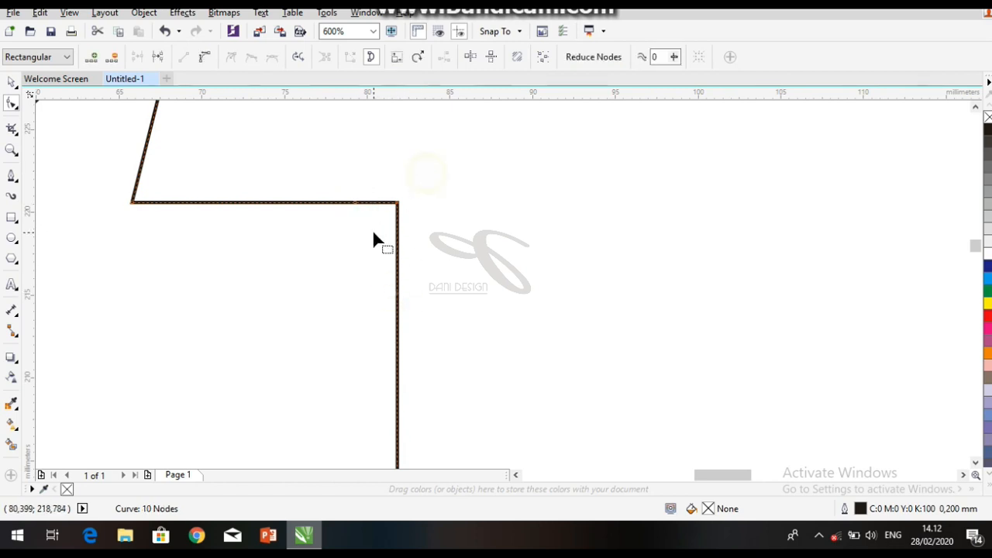
key(Delete)
scroll(399, 228, down, 4)
Step: Cut a small diagonal at the lower-right corner using new nodes on the bottom and right edges, removing the corner node
scroll(410, 191, up, 3)
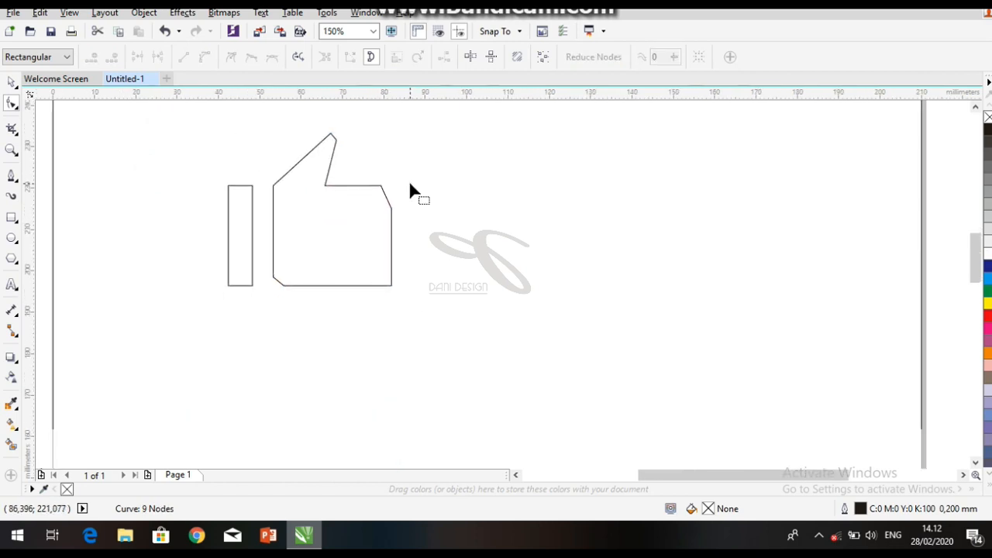
scroll(395, 287, up, 2)
double_click(357, 294)
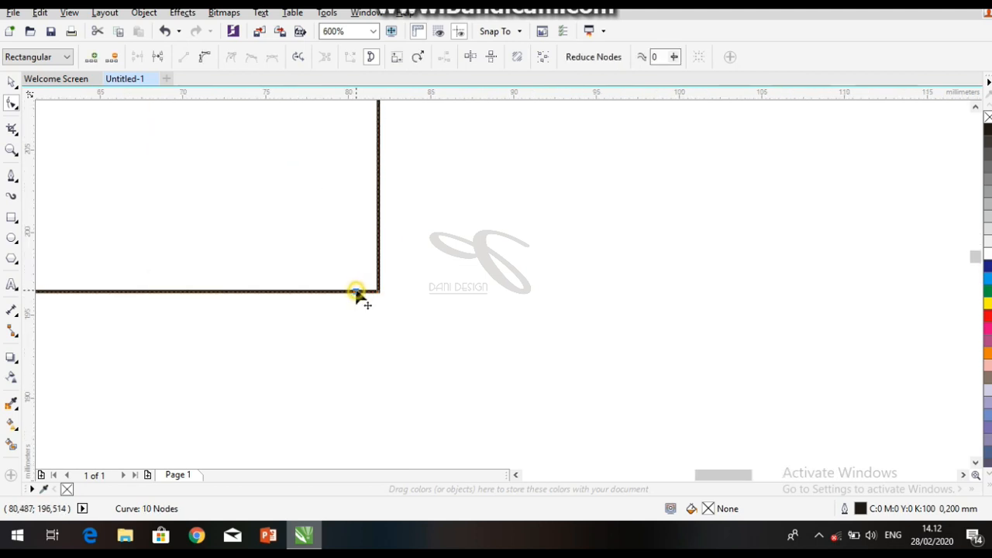
double_click(379, 271)
drag(369, 317, 370, 312)
key(Delete)
scroll(371, 298, down, 2)
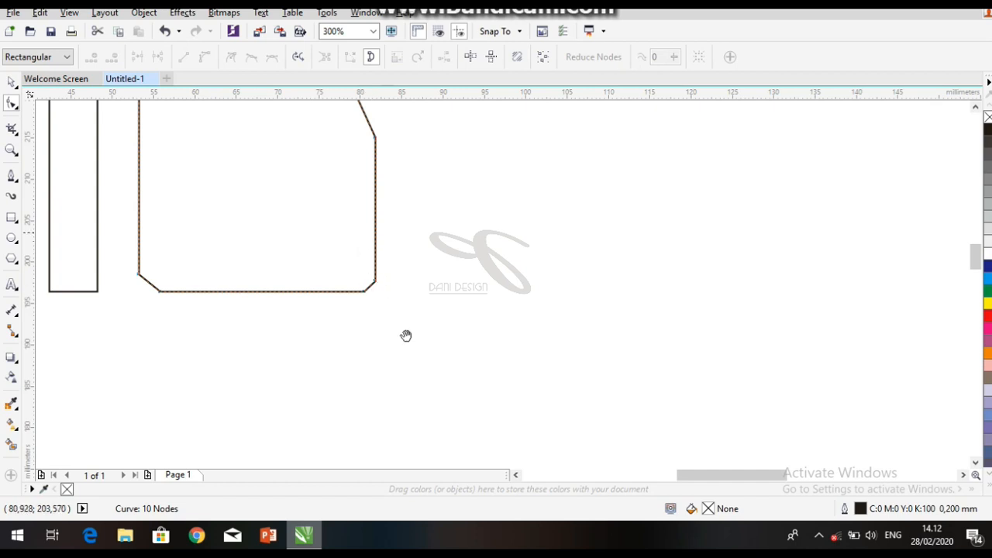
Step: Convert the upper-right diagonal segment to a curve and bend it outward with its handles into a rounded corner
scroll(388, 271, up, 3)
scroll(374, 199, up, 2)
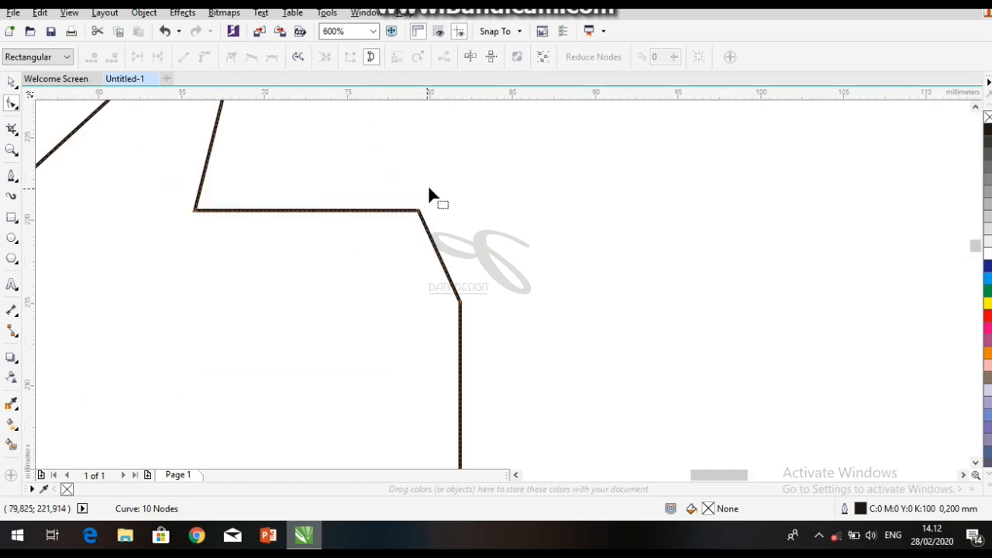
click(435, 248)
scroll(421, 221, up, 2)
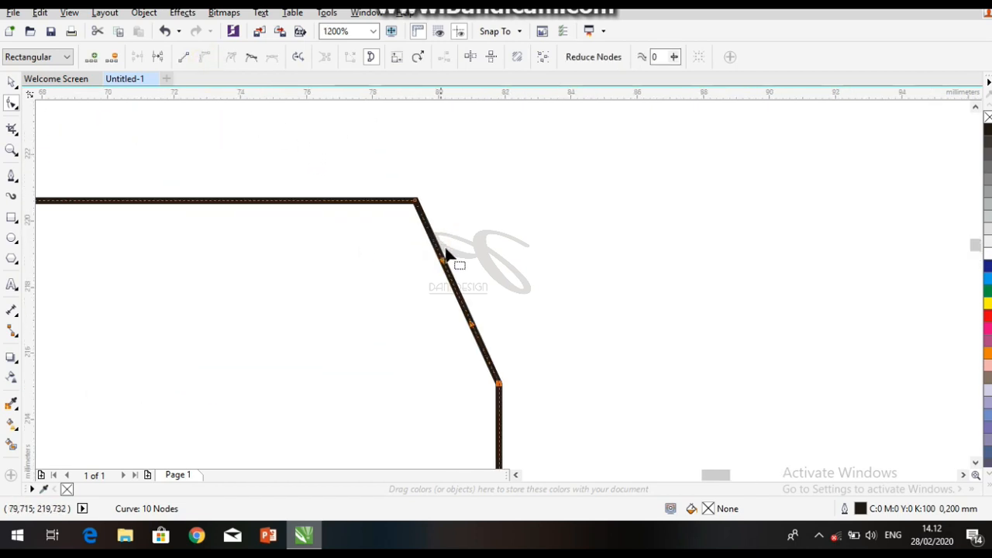
drag(448, 260, 481, 203)
drag(471, 330, 500, 337)
scroll(500, 320, down, 2)
scroll(500, 320, up, 2)
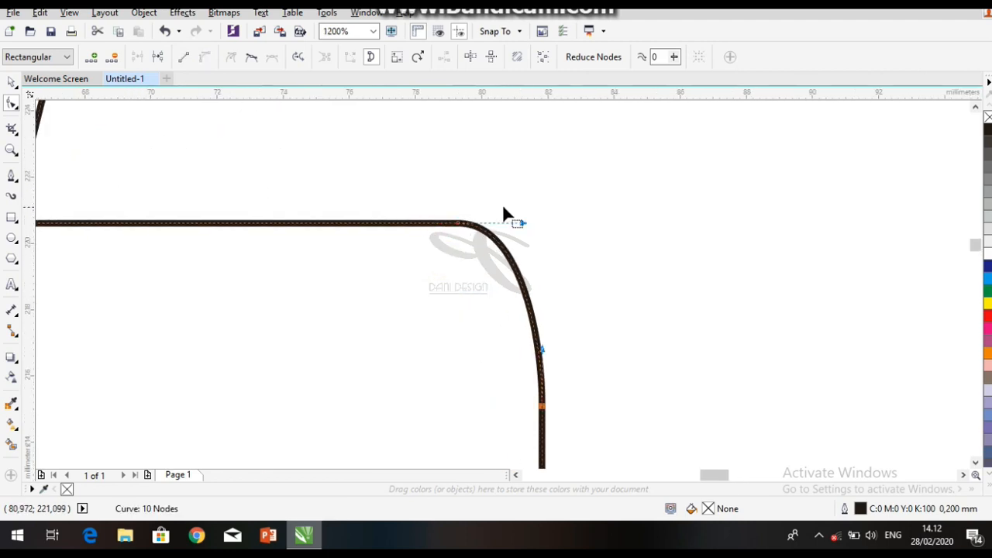
Step: Move the rounded corner's node on the top edge about 0.9 mm toward the thumb
drag(489, 191, 405, 259)
scroll(405, 248, up, 2)
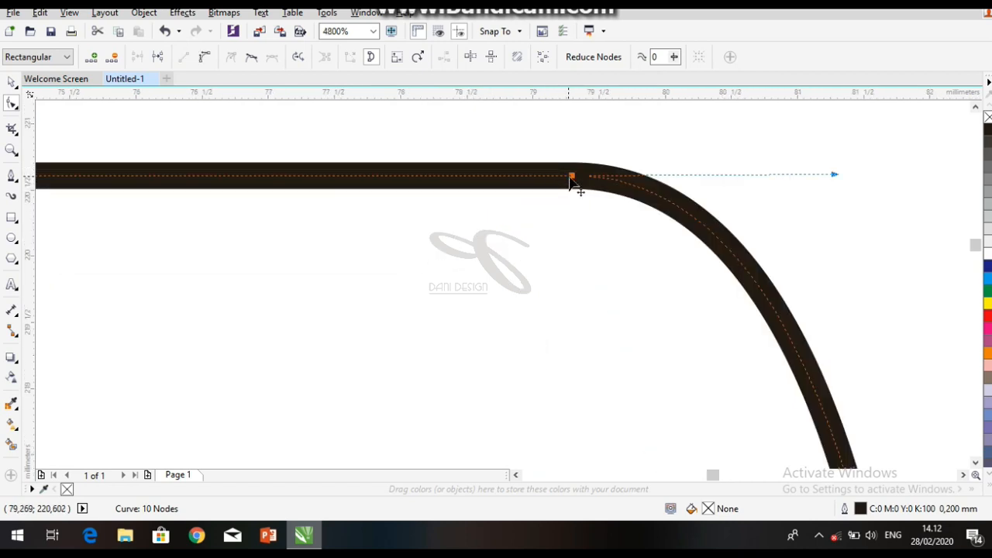
drag(571, 178, 452, 186)
scroll(457, 189, down, 5)
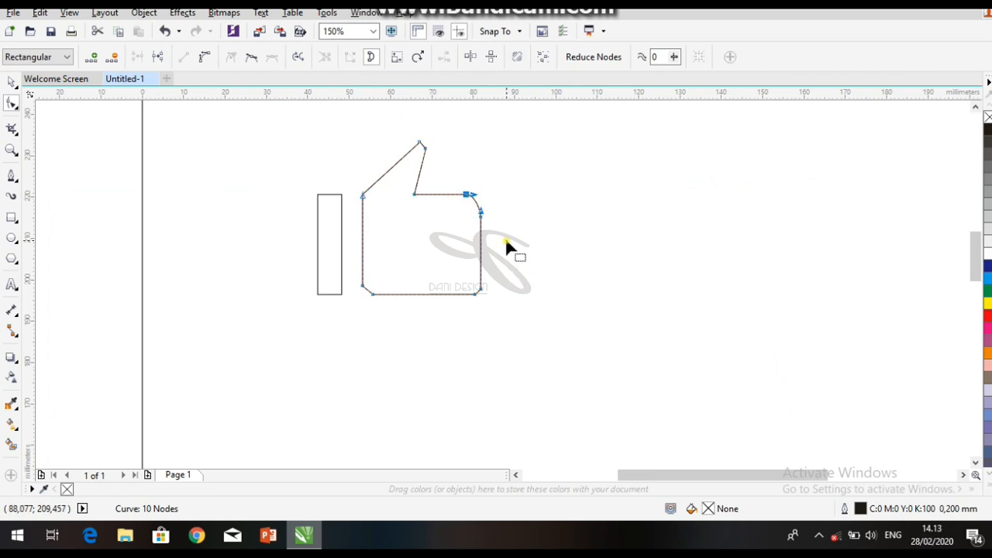
Step: Nudge the control handle at the lower end of the rounded upper-right corner about 0.07 mm inward
click(487, 247)
scroll(485, 228, up, 3)
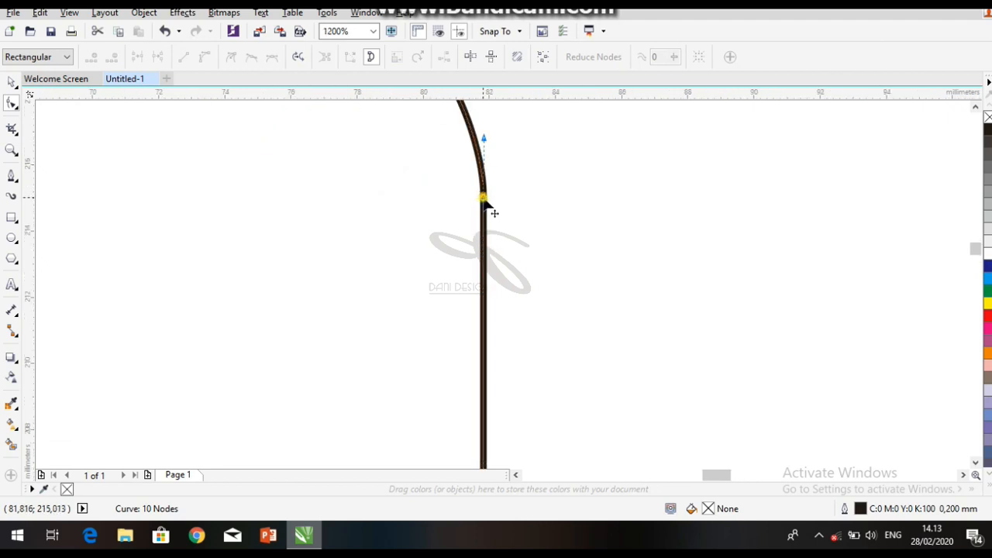
click(483, 199)
click(483, 145)
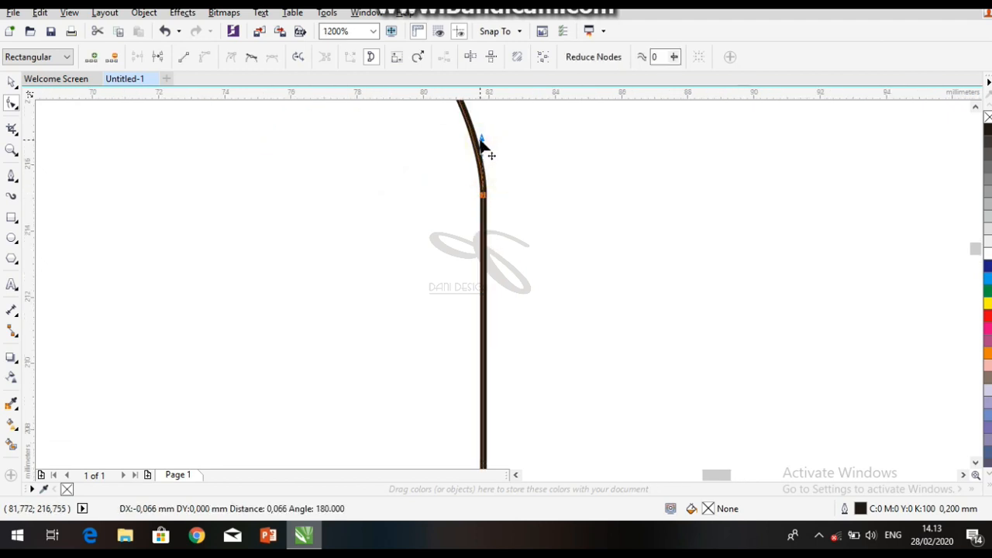
scroll(518, 220, down, 3)
Step: Move both lower-right corner nodes about 6 mm inward along the bottom edge so the hand's right side slants
click(475, 253)
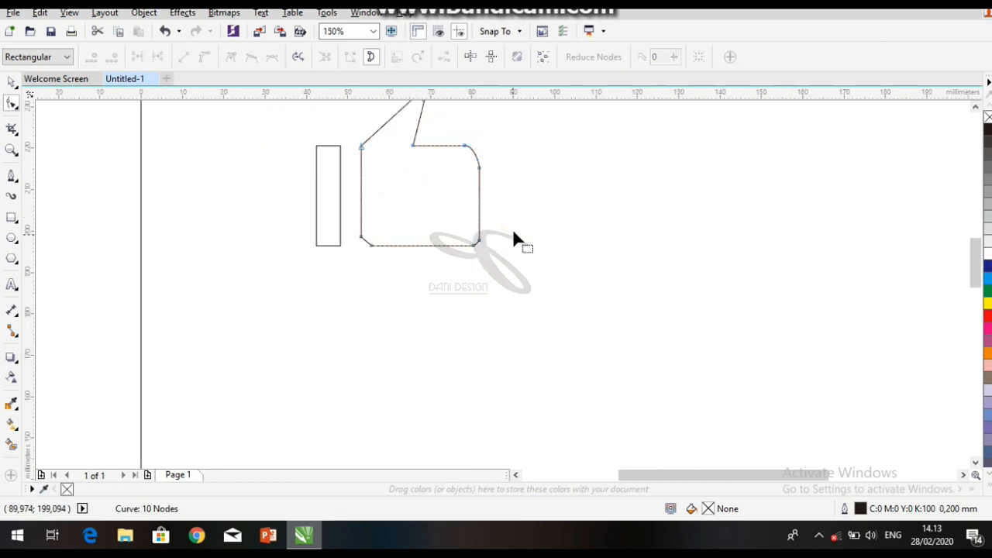
drag(529, 217, 439, 268)
scroll(461, 248, up, 1)
drag(486, 246, 439, 248)
scroll(438, 246, down, 2)
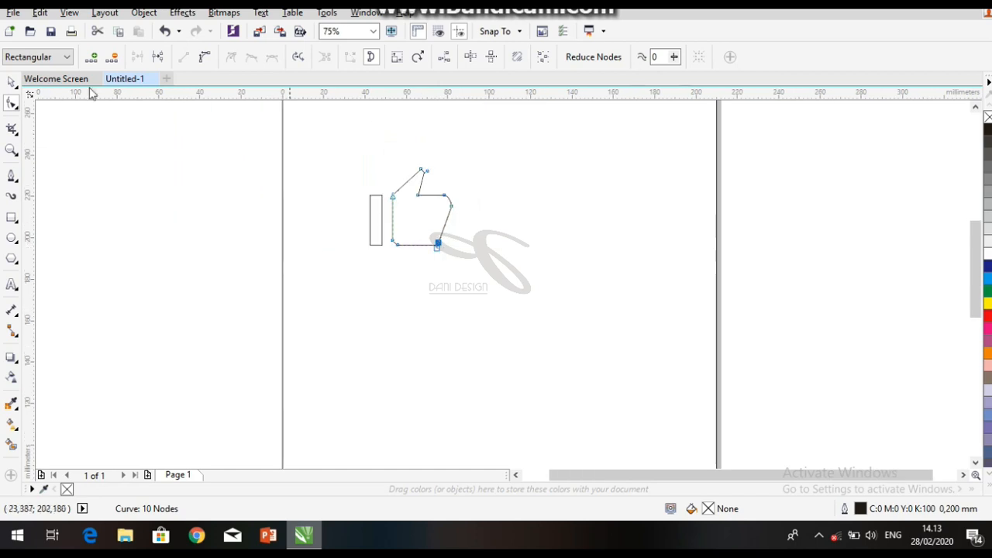
click(12, 82)
click(230, 155)
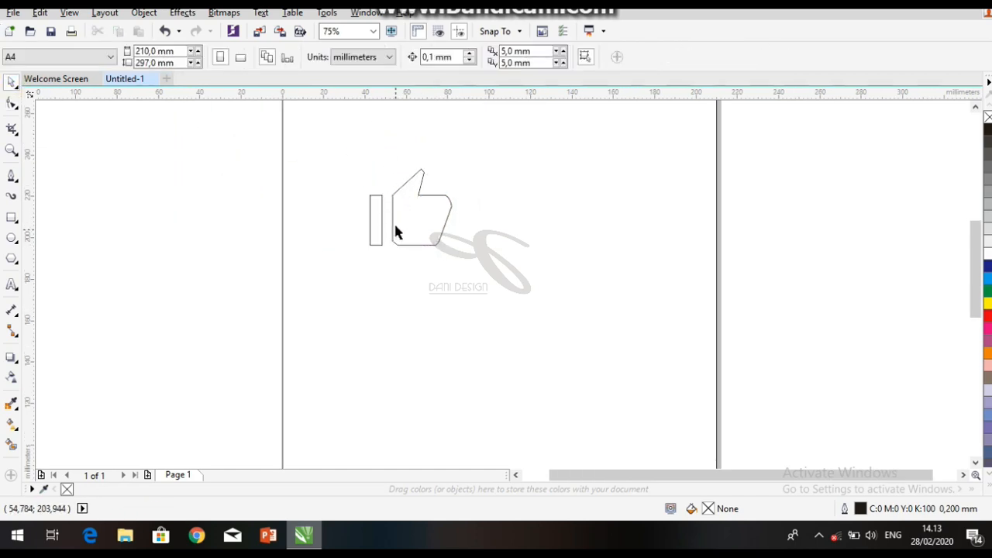
Step: Convert the lower-right corner's diagonal segment to a curve and bend it outward with its handles
scroll(404, 192, up, 2)
drag(439, 178, 236, 256)
drag(317, 301, 345, 174)
scroll(353, 267, up, 1)
click(397, 312)
key(F10)
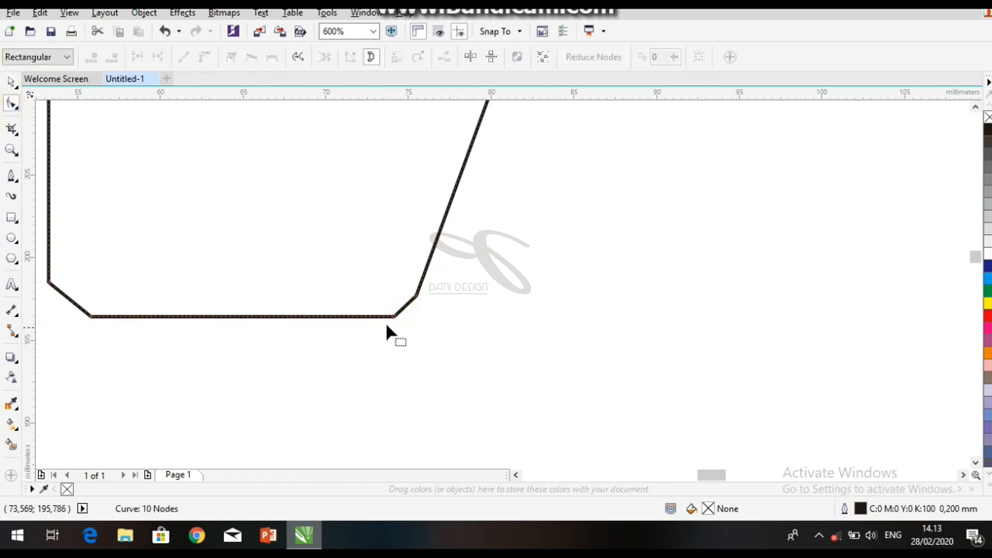
scroll(418, 296, up, 2)
click(451, 260)
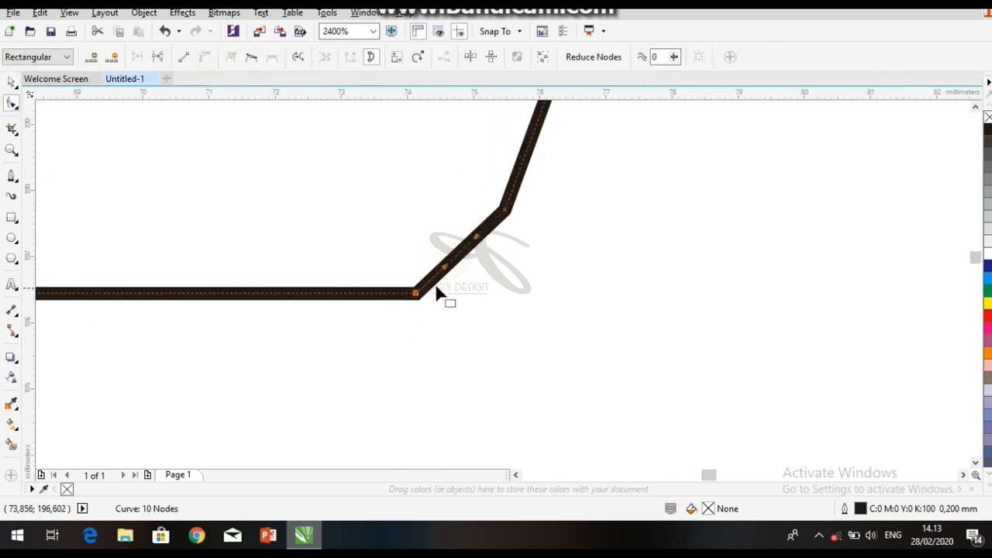
scroll(441, 281, up, 1)
drag(452, 262, 457, 310)
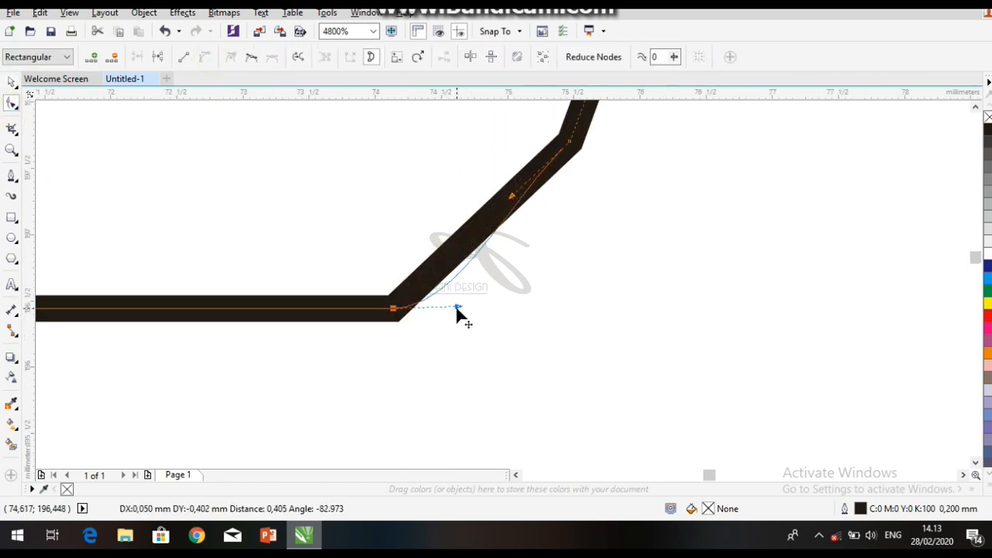
drag(513, 197, 720, 240)
scroll(524, 212, down, 2)
Step: Convert the lower-left corner's diagonal segment to a curve and pull its two handles outward to round it
scroll(334, 254, left, 2)
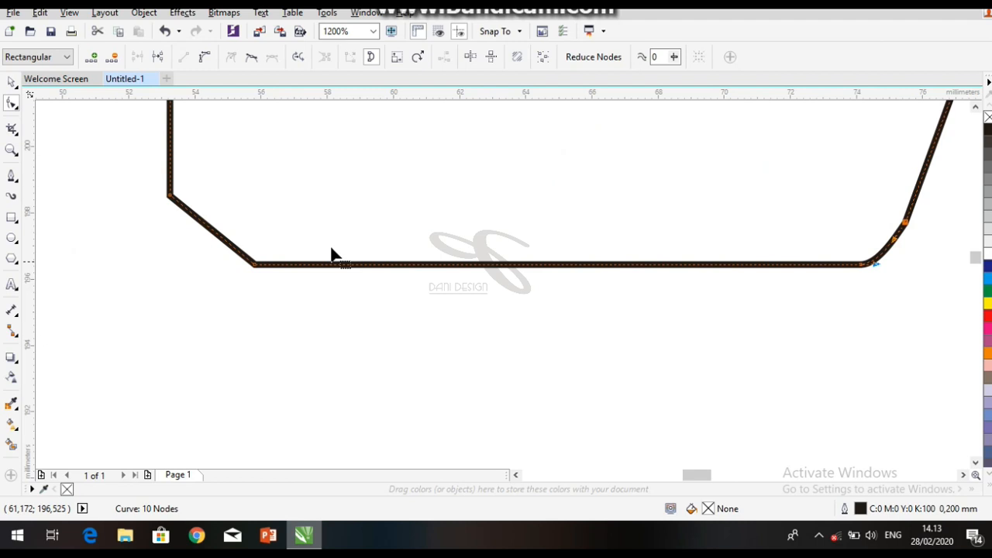
click(207, 233)
click(204, 57)
scroll(193, 175, up, 1)
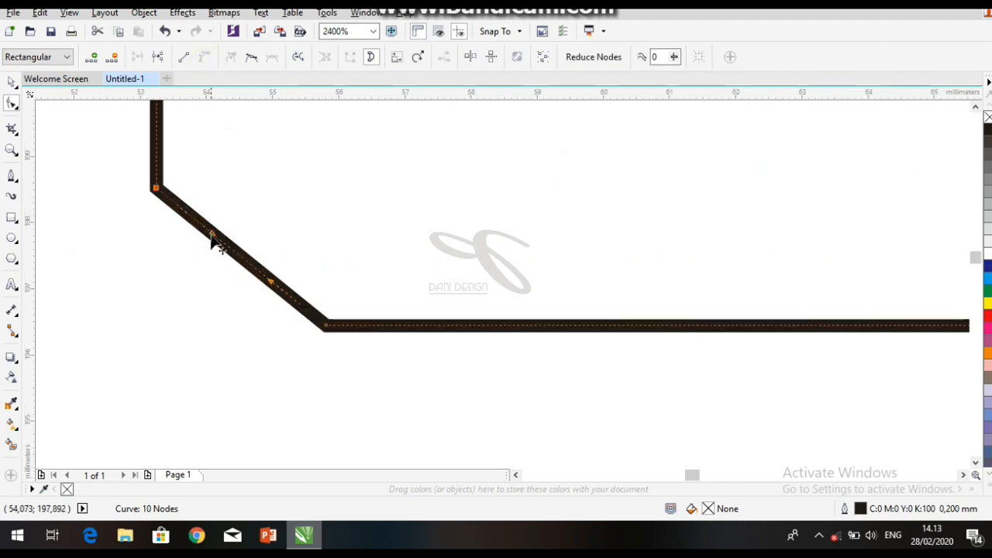
drag(213, 238, 162, 257)
drag(270, 281, 261, 325)
scroll(268, 262, down, 6)
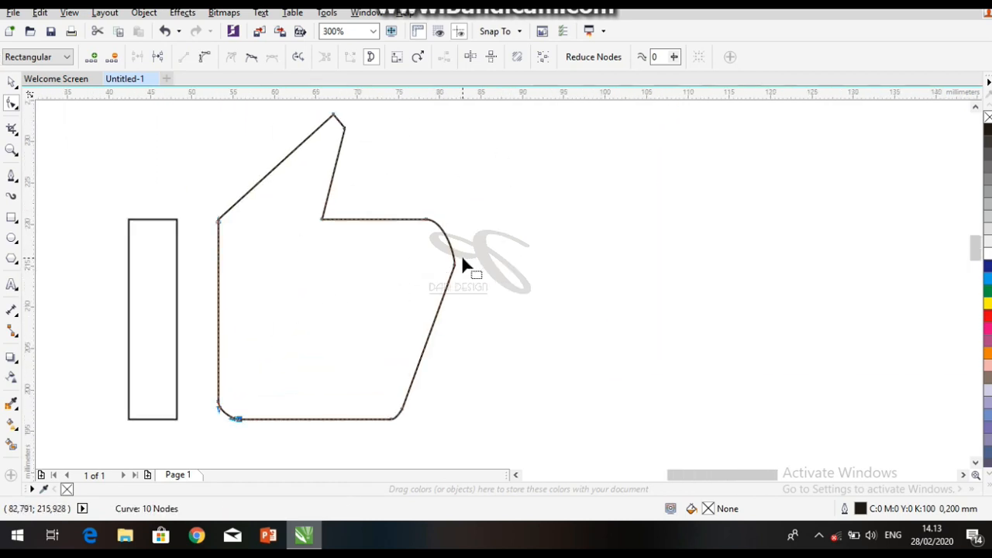
Step: Try deleting the node where the rounded upper-right corner meets the slanted right edge
scroll(463, 264, up, 2)
click(447, 273)
scroll(447, 273, up, 6)
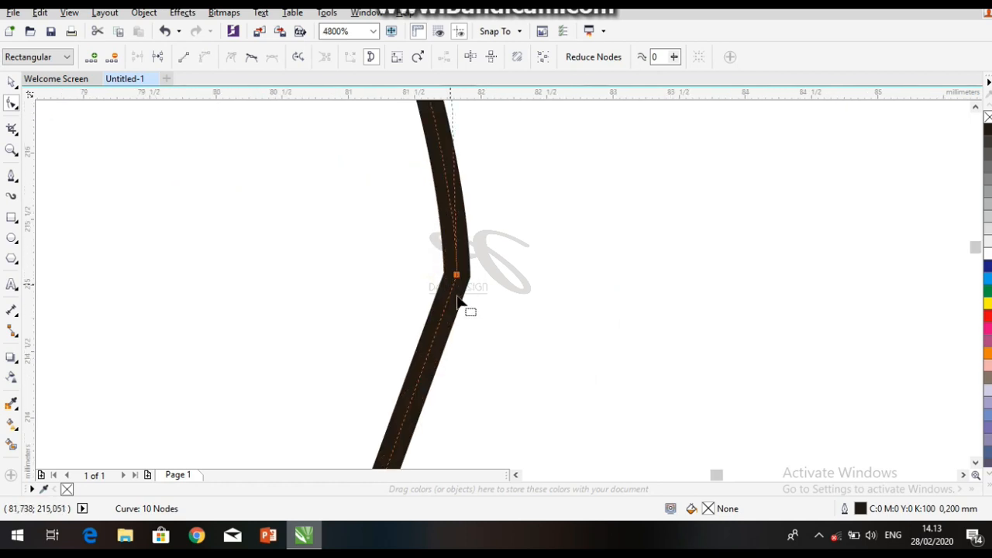
scroll(458, 283, down, 4)
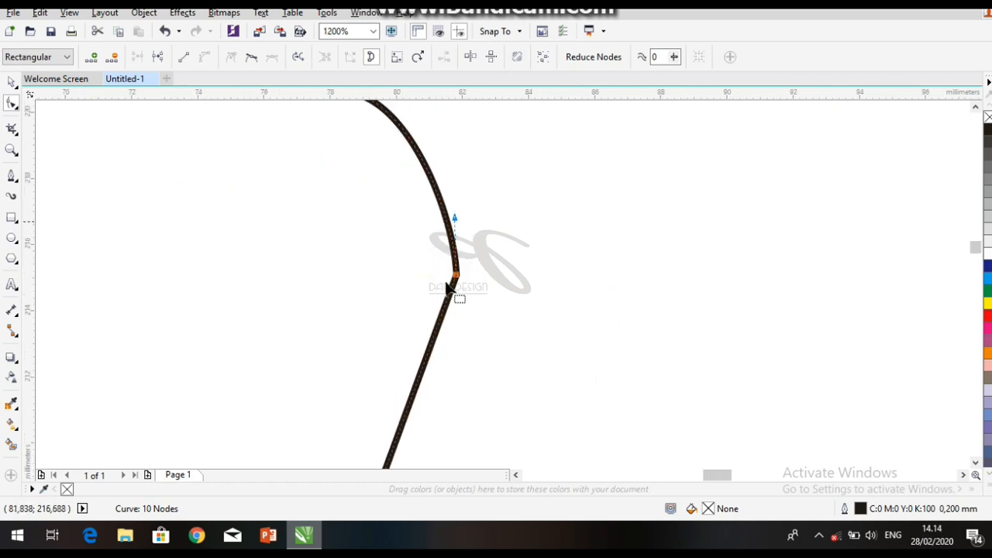
scroll(456, 284, up, 6)
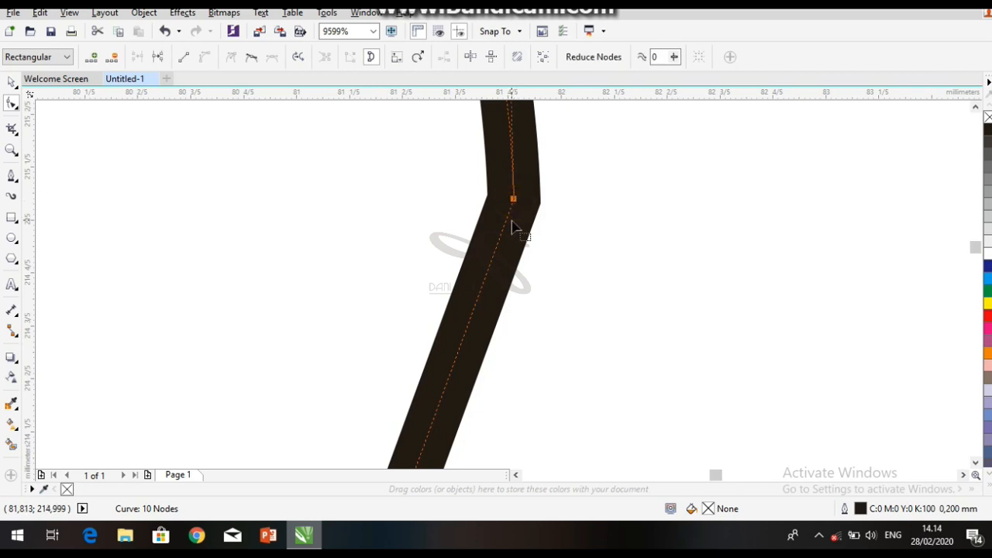
scroll(515, 210, down, 10)
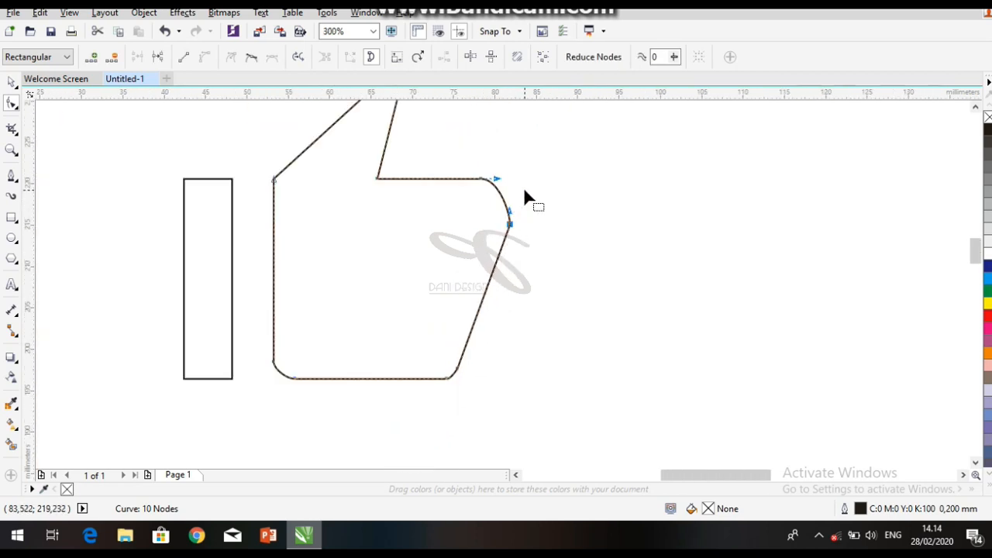
key(ctrl+z)
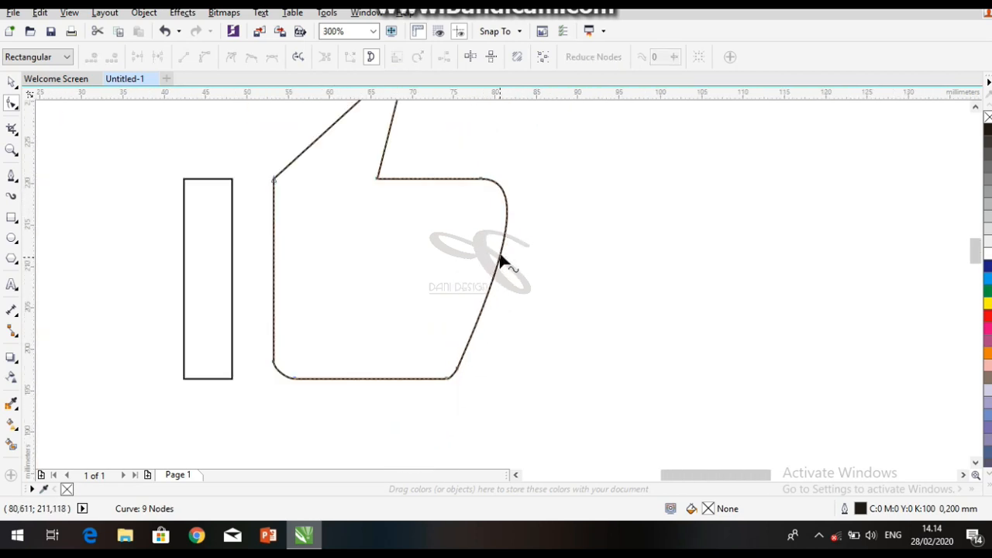
scroll(538, 228, down, 4)
key(ctrl+z)
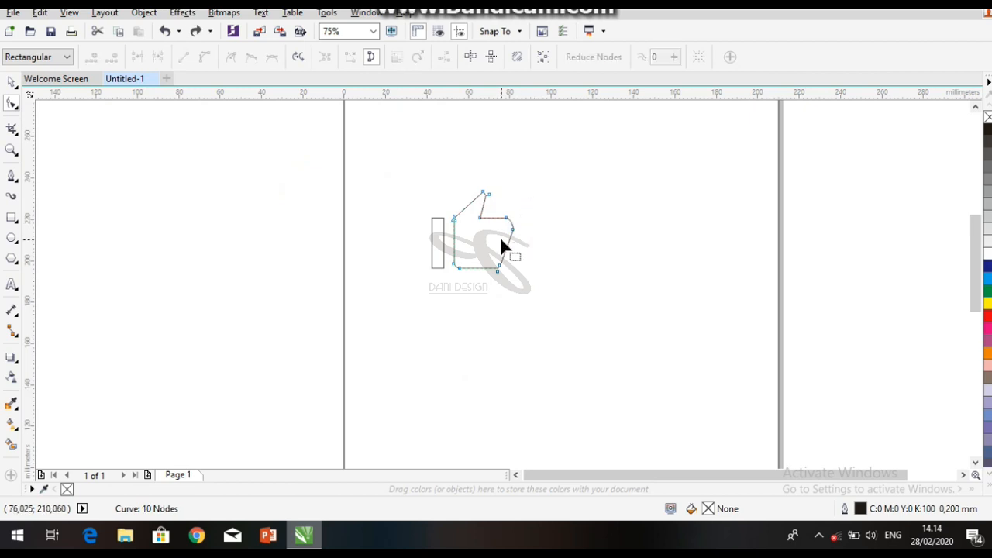
Step: Swing the rounded upper-right corner's lower handle outward to smooth its join with the slanted edge, then deselect the hand
scroll(501, 240, up, 3)
click(568, 240)
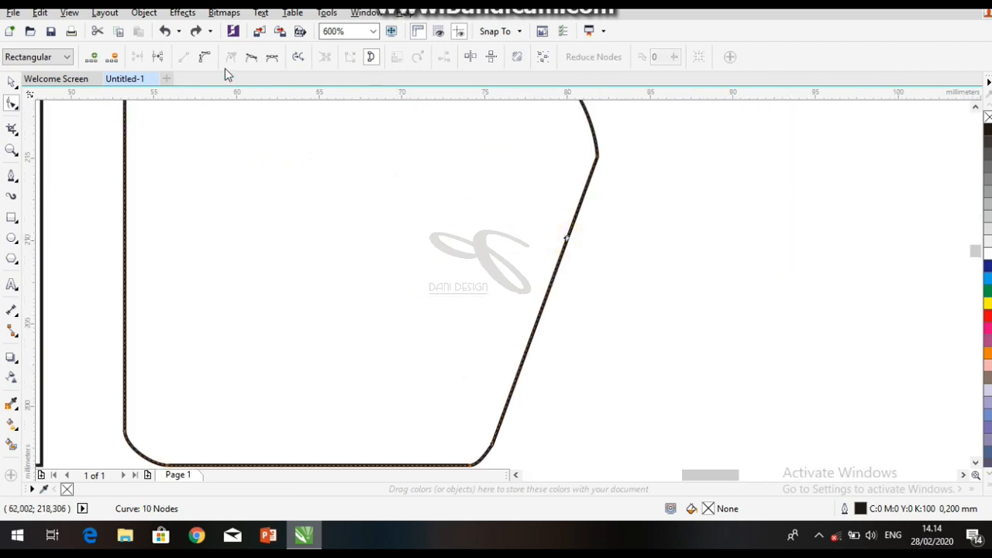
click(205, 57)
click(620, 192)
scroll(598, 164, up, 3)
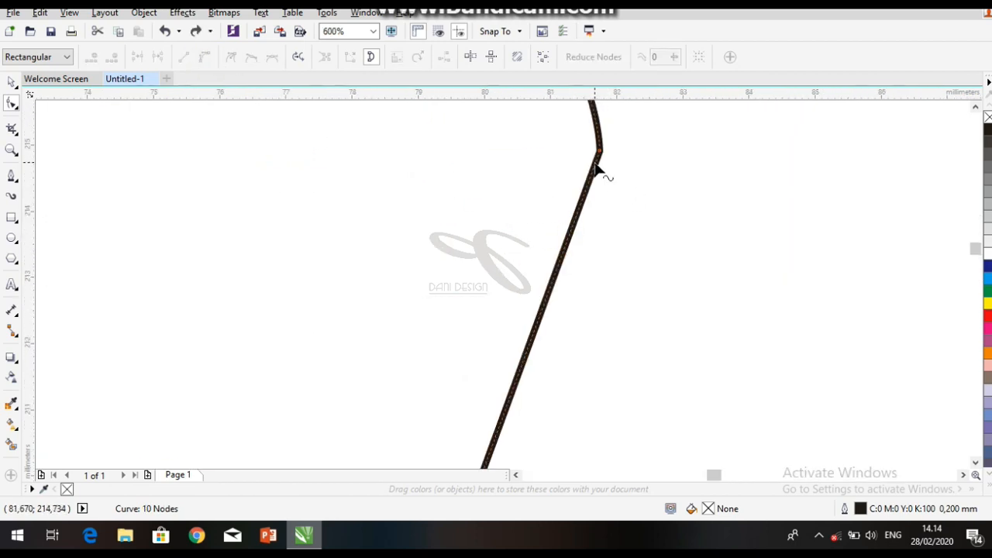
click(609, 150)
scroll(613, 155, up, 4)
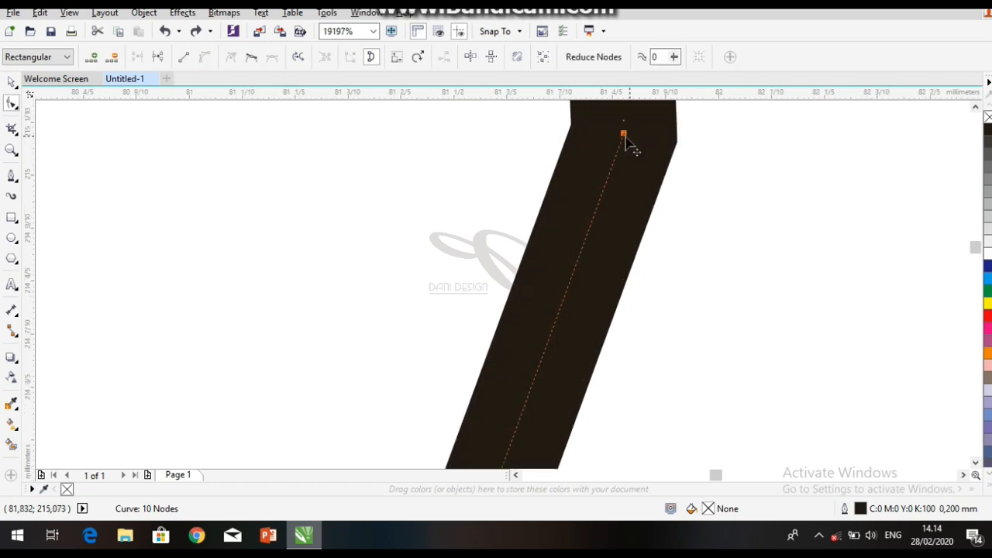
drag(624, 135, 624, 156)
scroll(624, 158, down, 5)
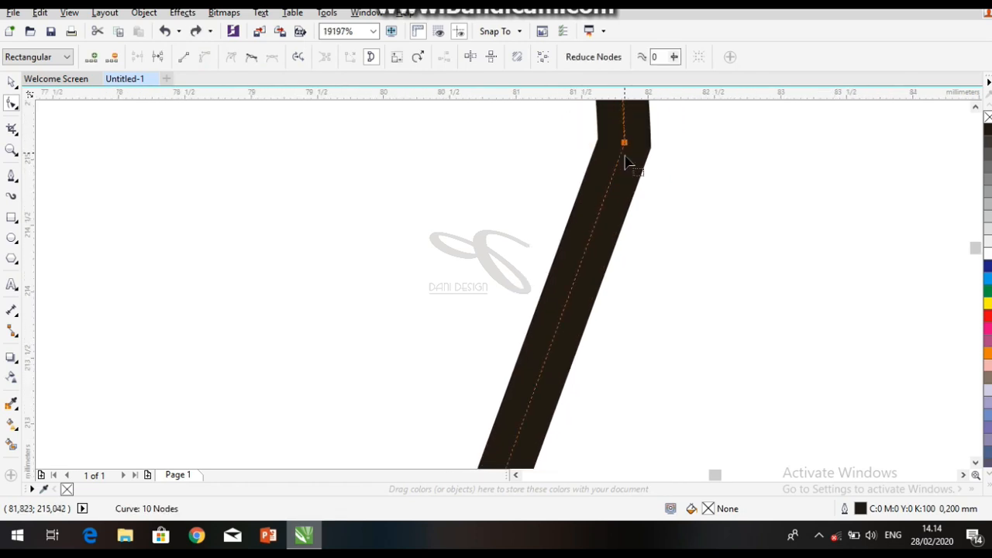
scroll(391, 232, up, 2)
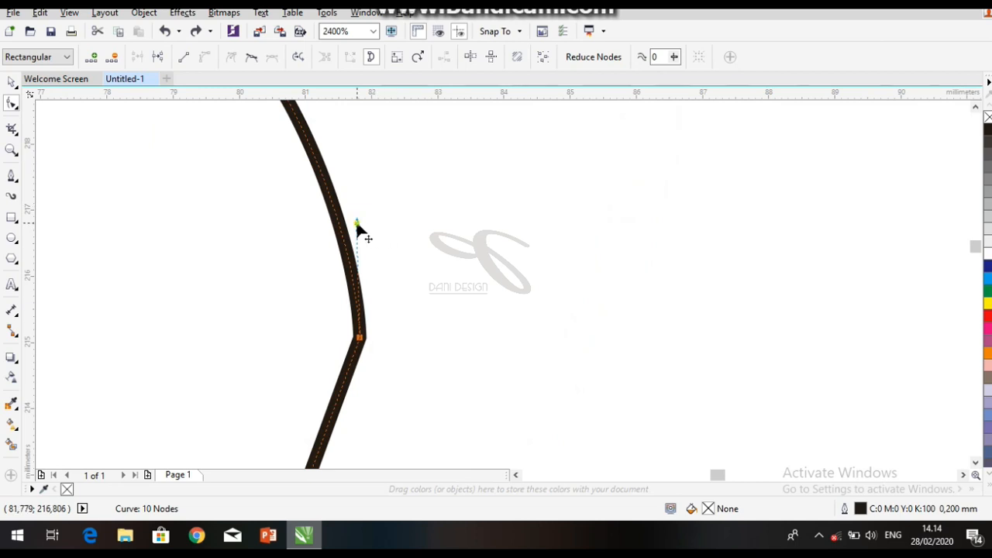
drag(357, 224, 386, 259)
scroll(404, 203, up, 2)
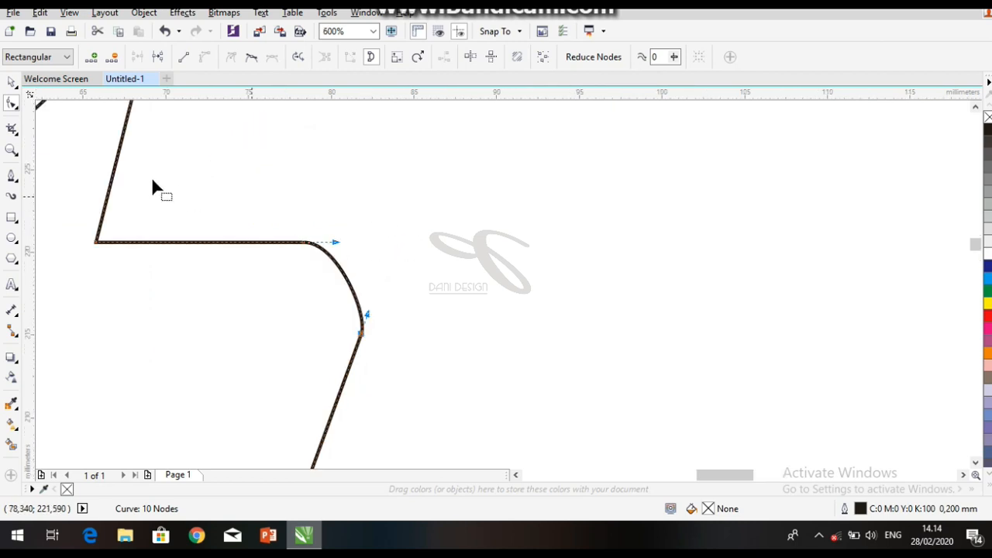
click(11, 83)
click(591, 201)
Step: Move the node at the thumb's inner base to the left along the hand's top edge, then deselect the shape
scroll(506, 228, down, 2)
scroll(419, 208, up, 2)
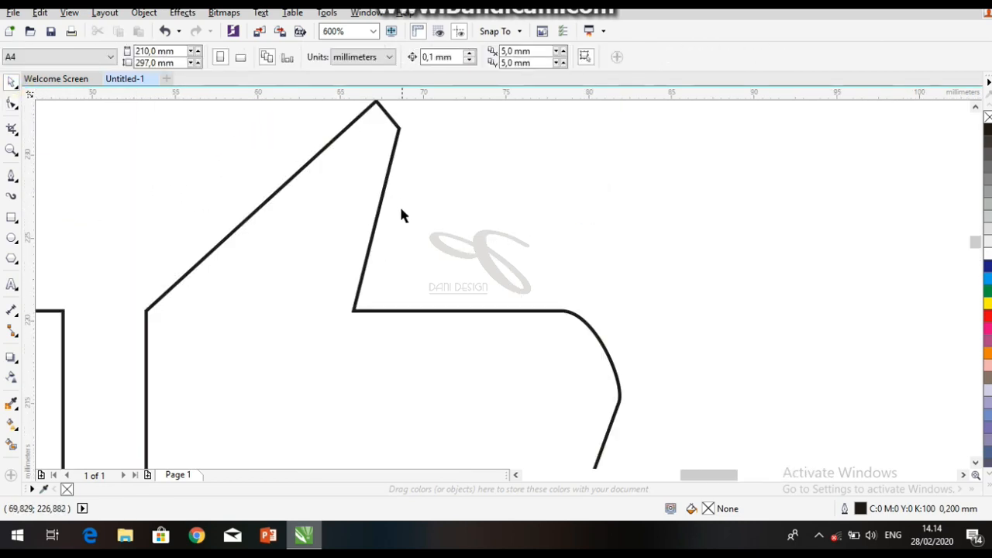
click(372, 210)
click(10, 107)
drag(396, 357, 616, 284)
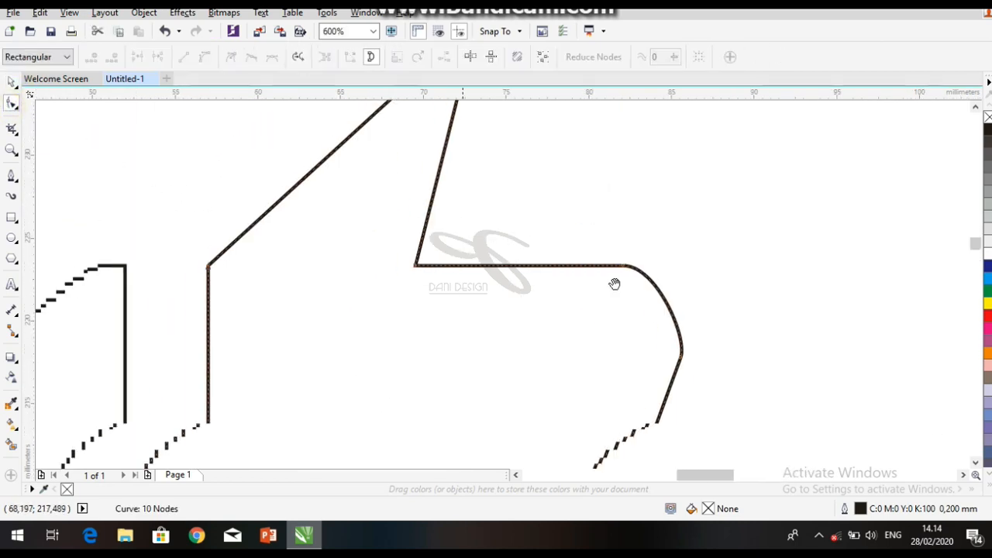
drag(622, 224, 517, 259)
drag(571, 244, 546, 251)
scroll(545, 251, down, 2)
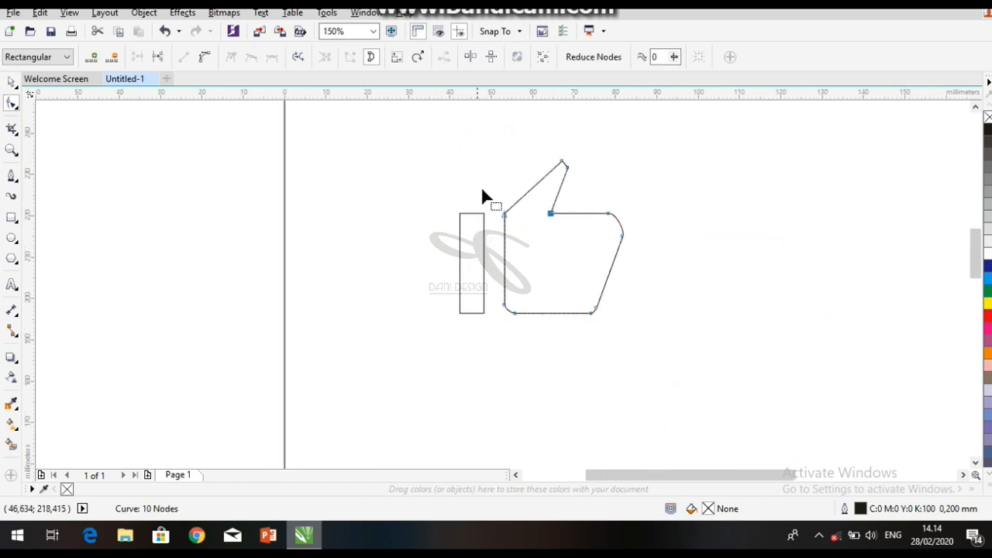
click(511, 143)
key(space)
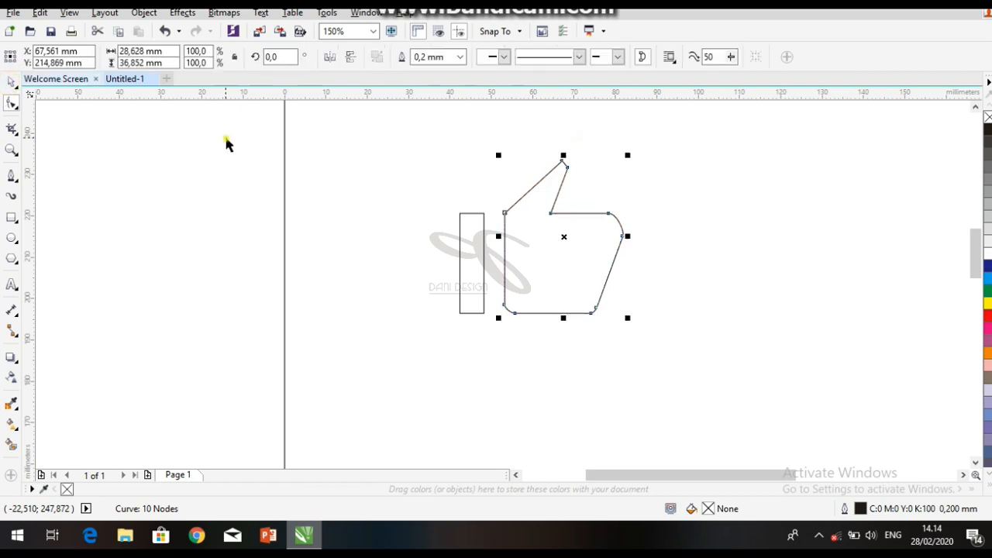
click(227, 139)
Step: Add a node on the thumb's inner edge just below the tip and delete the tip's lower corner node
scroll(612, 192, down, 2)
drag(611, 192, 473, 203)
scroll(491, 205, up, 3)
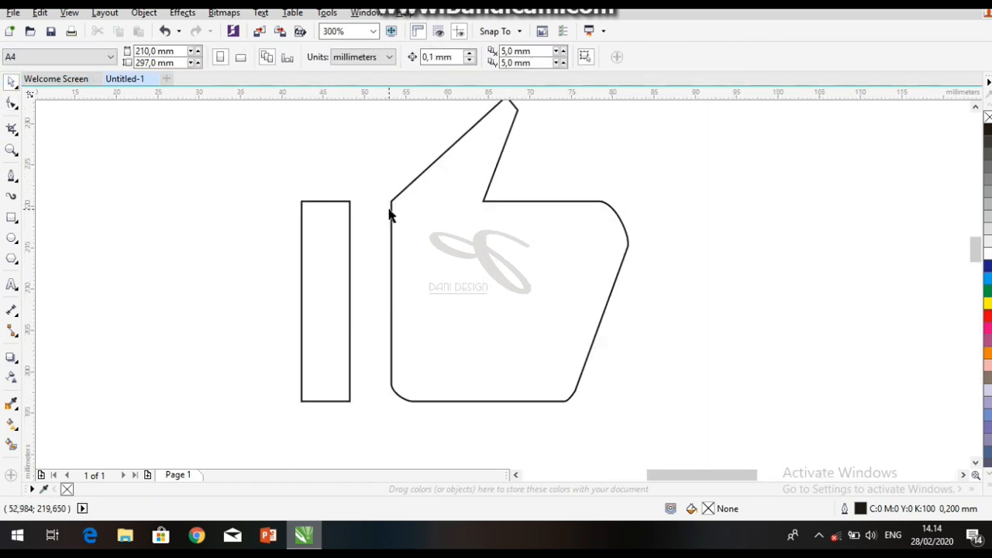
scroll(390, 215, down, 1)
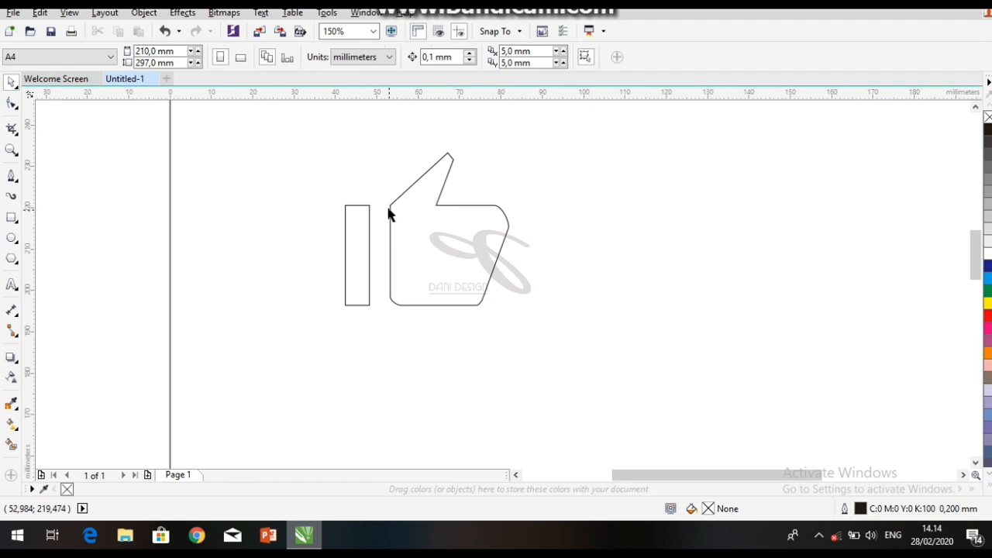
scroll(430, 145, up, 3)
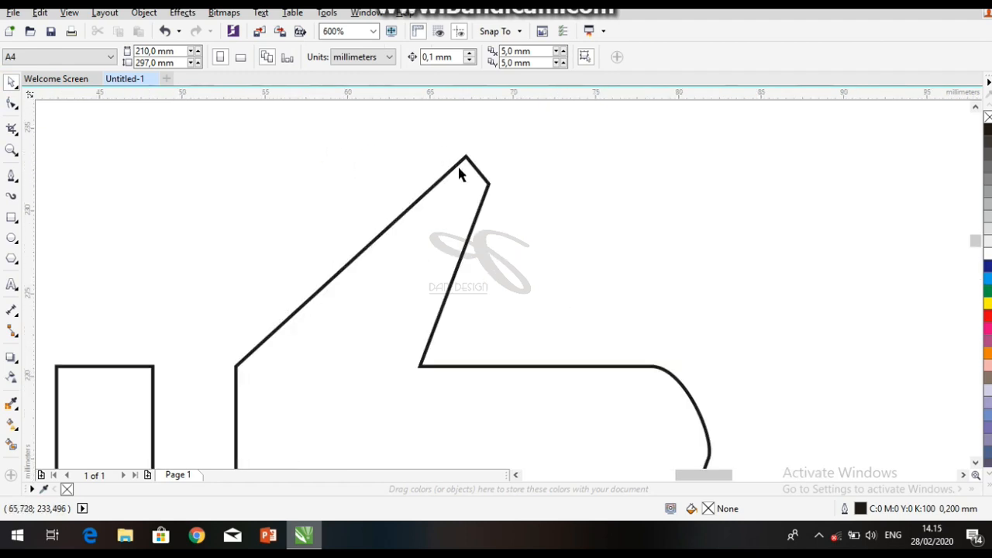
scroll(478, 171, up, 2)
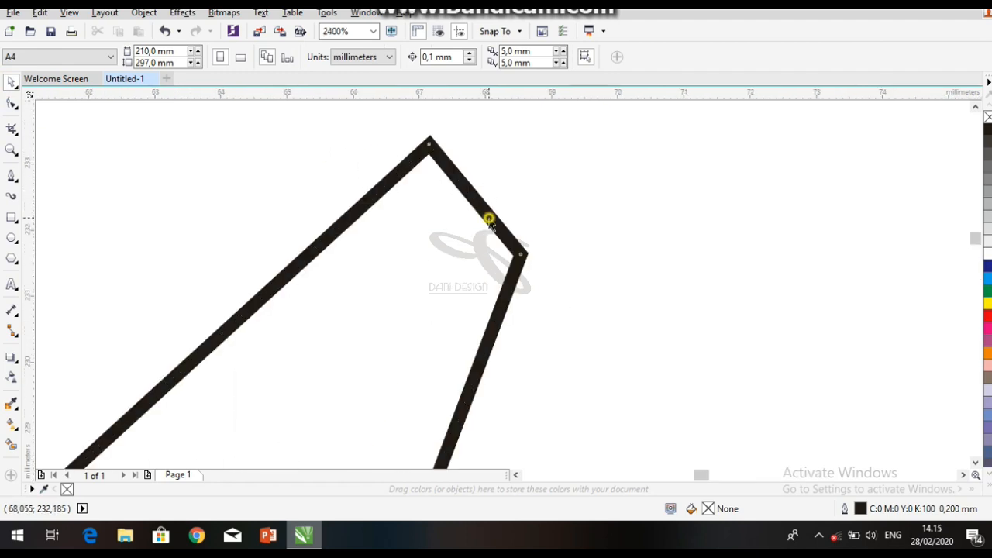
click(454, 139)
key(F10)
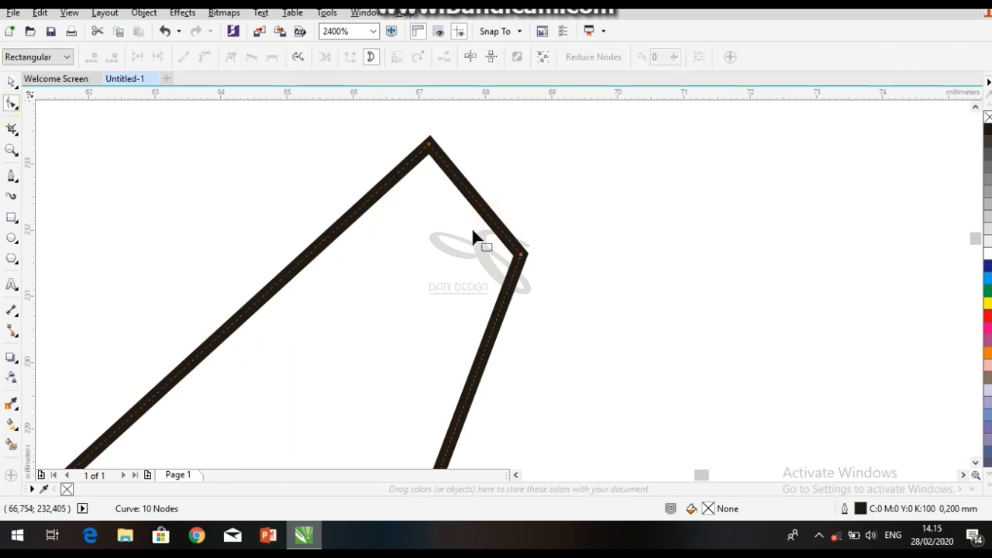
click(507, 293)
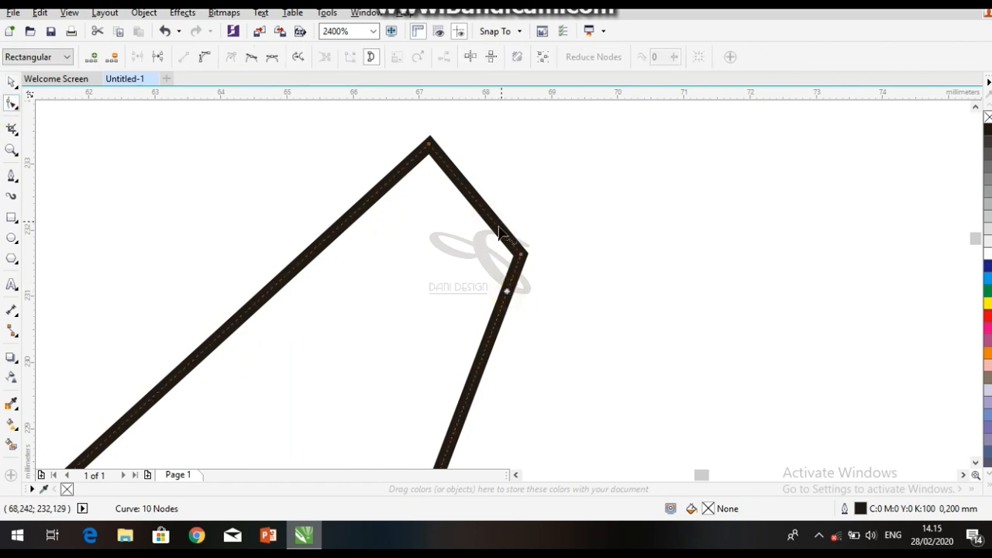
double_click(505, 293)
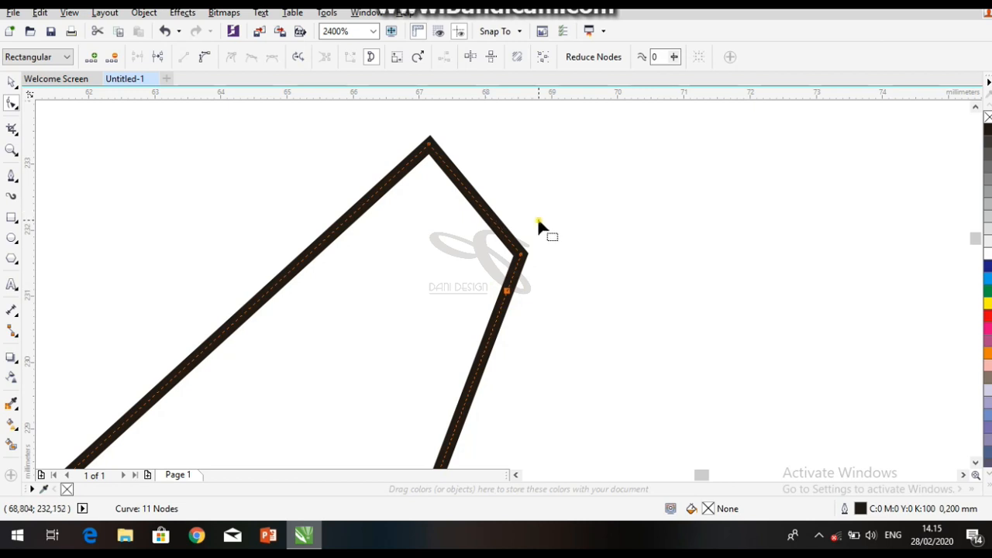
key(Delete)
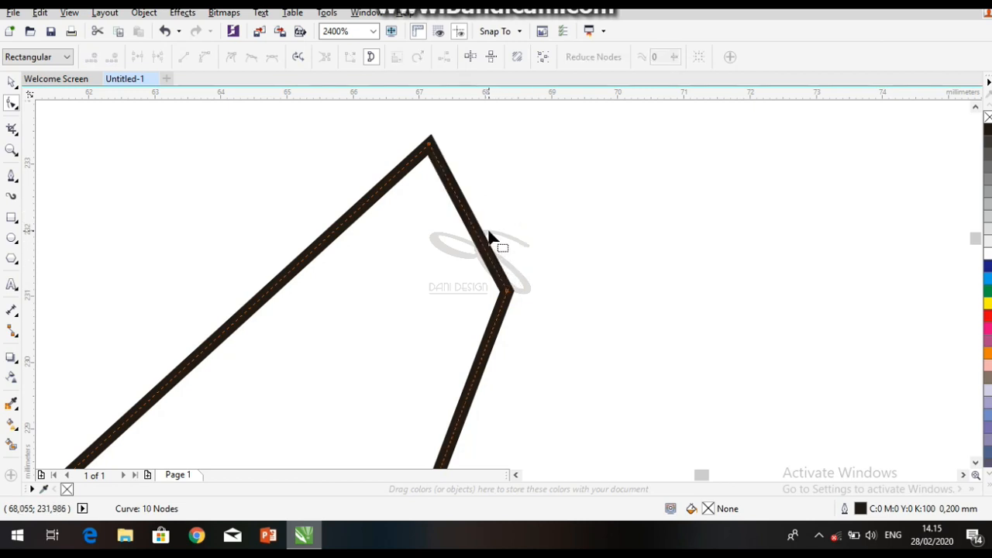
Step: Undo the corner node deletion, then round the thumb tip's lower corner by curving outward the segment between two nodes on the tip's edges
key(ctrl+z)
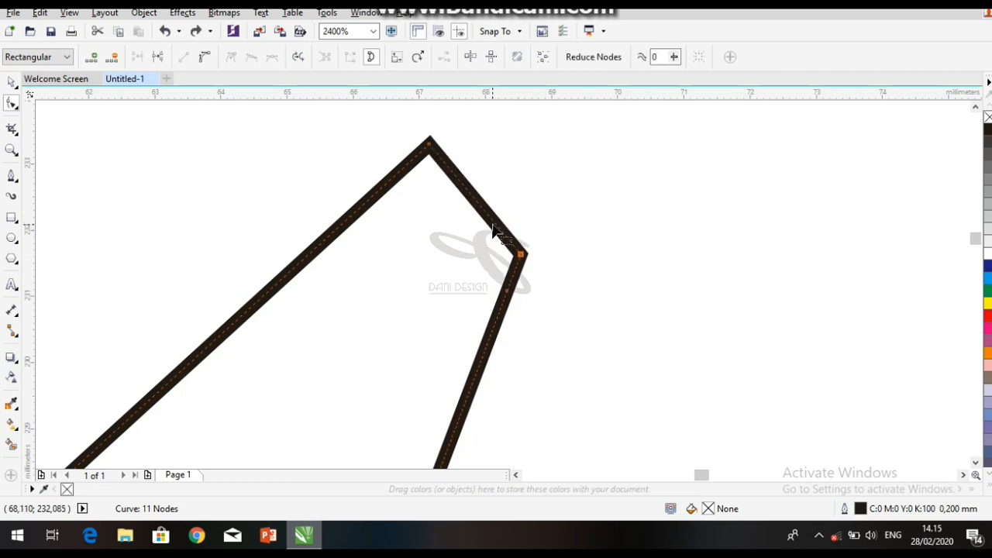
mouse_move(519, 256)
mouse_down()
mouse_move(520, 283)
mouse_move(502, 262)
mouse_up()
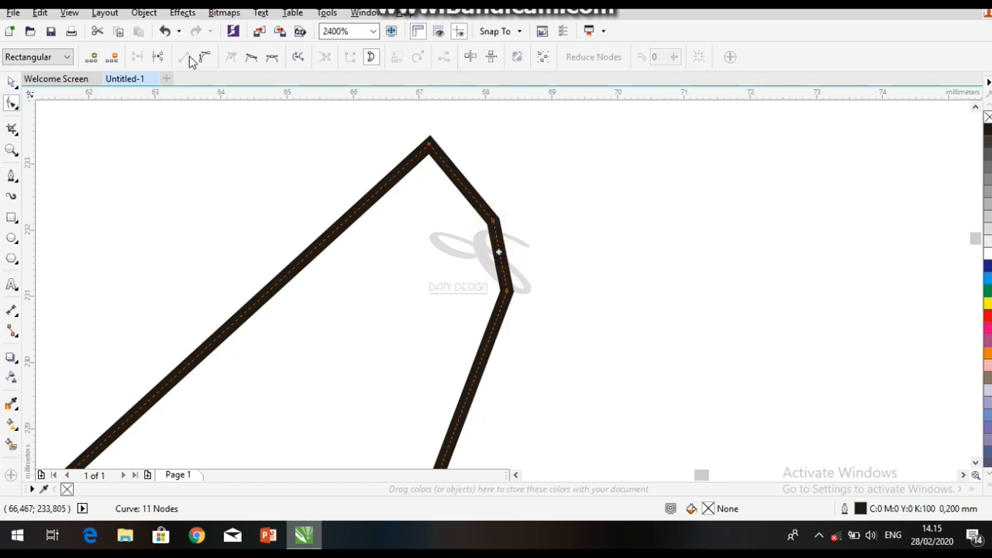
scroll(508, 232, up, 2)
drag(499, 265, 520, 262)
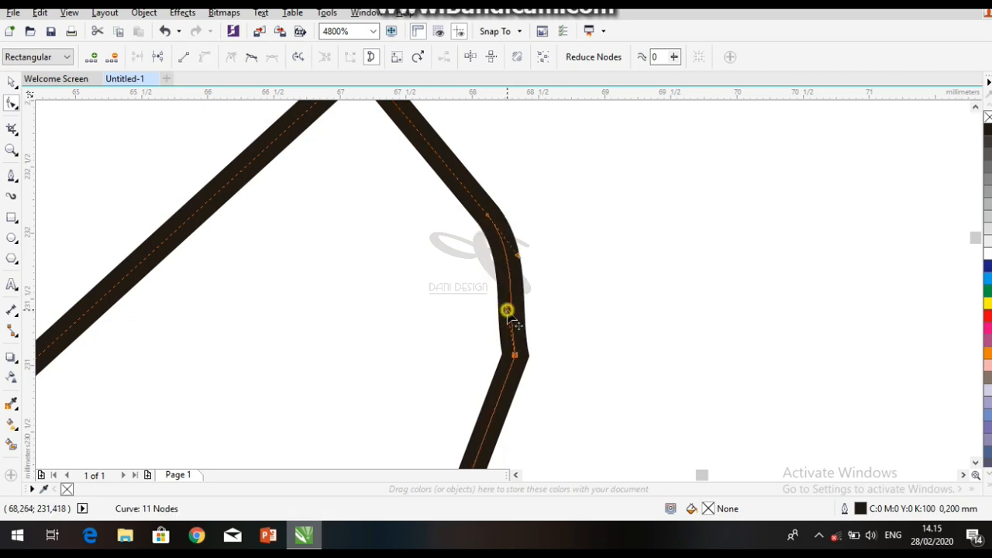
drag(508, 314, 531, 330)
scroll(527, 329, down, 5)
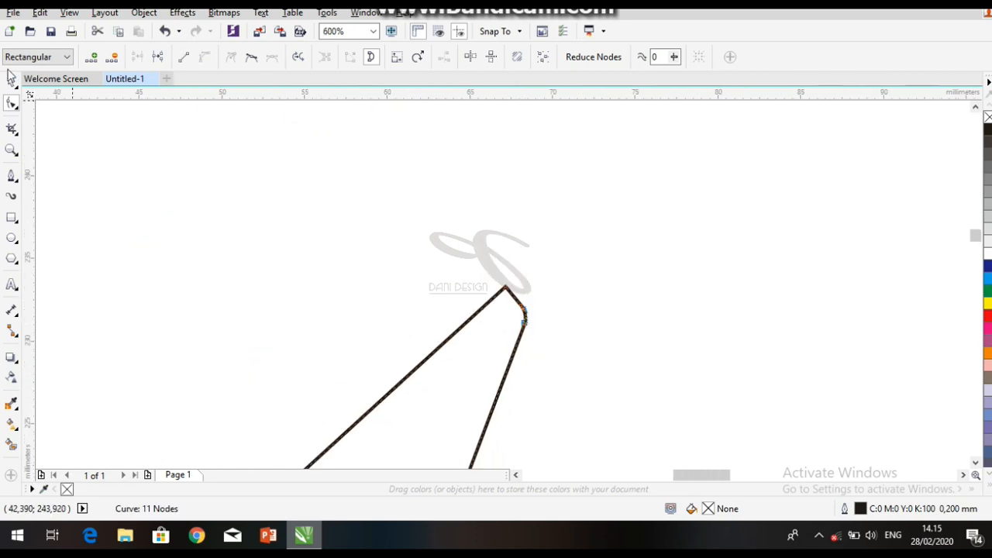
Step: Fill both the hand and the cuff rectangle with cyan (C100 M0 Y0 K0)
key(space)
scroll(362, 191, down, 4)
drag(277, 190, 566, 450)
click(987, 287)
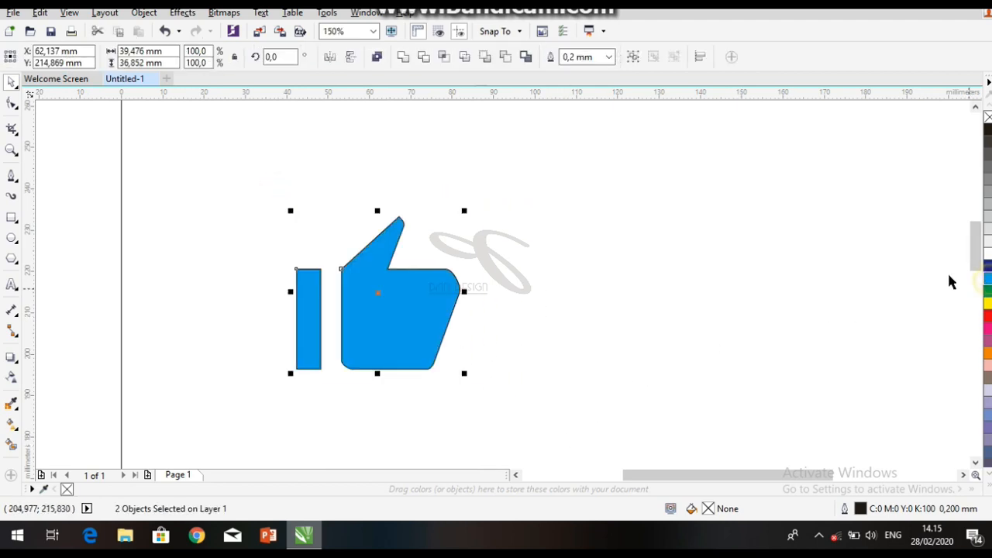
Step: Remove the outline from both the hand and the cuff rectangle, then deselect them
click(737, 248)
drag(261, 182, 488, 386)
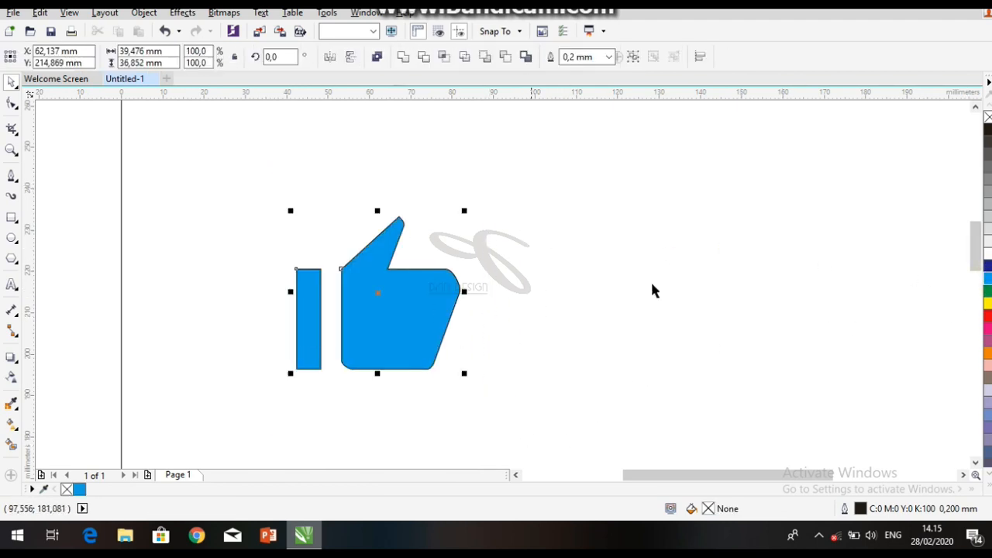
right_click(988, 117)
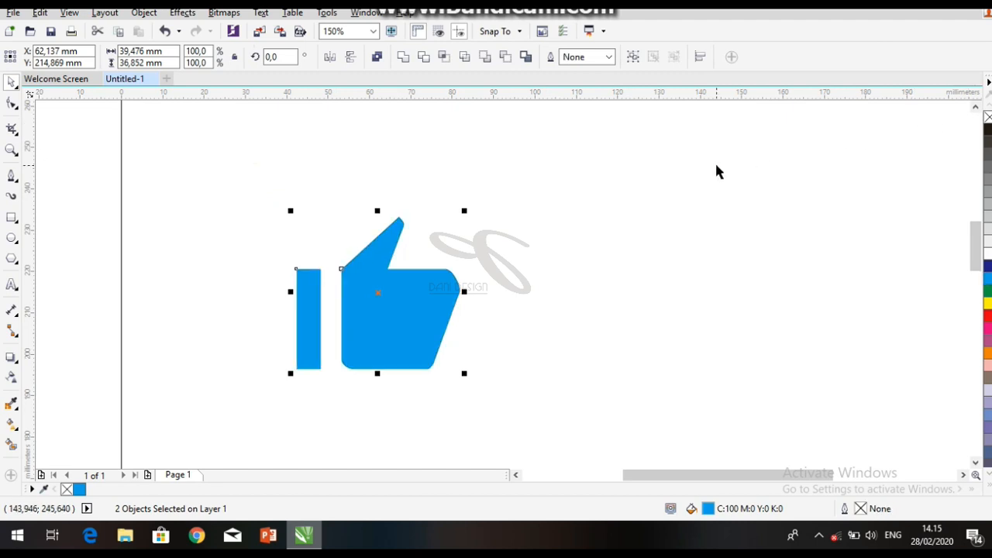
click(714, 161)
Step: Move the cuff rectangle slightly closer to the hand to narrow the gap between them, then deselect it
drag(343, 265, 176, 233)
scroll(175, 234, down, 2)
scroll(186, 242, up, 3)
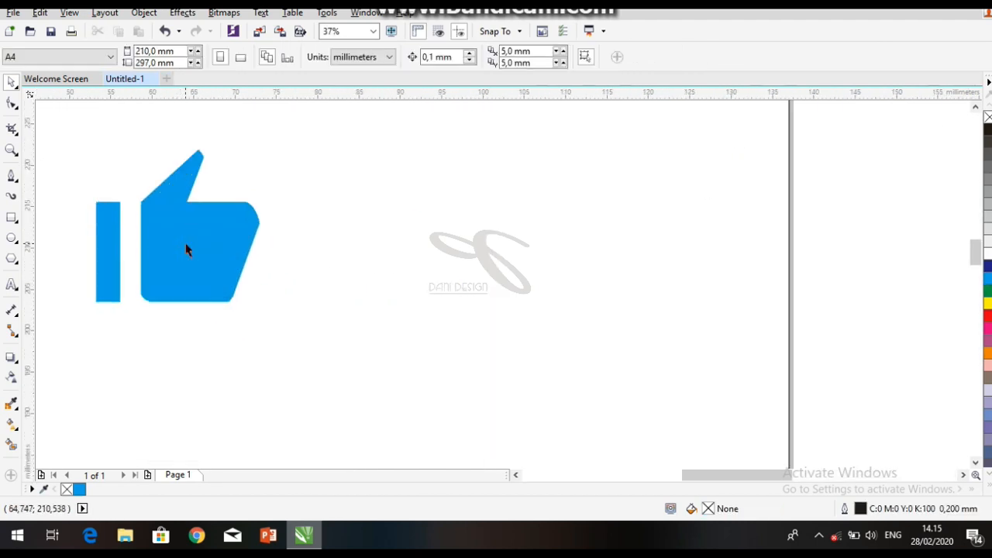
scroll(536, 289, up, 2)
click(421, 276)
drag(422, 277, 434, 277)
click(382, 162)
scroll(548, 230, down, 1)
drag(554, 230, 427, 237)
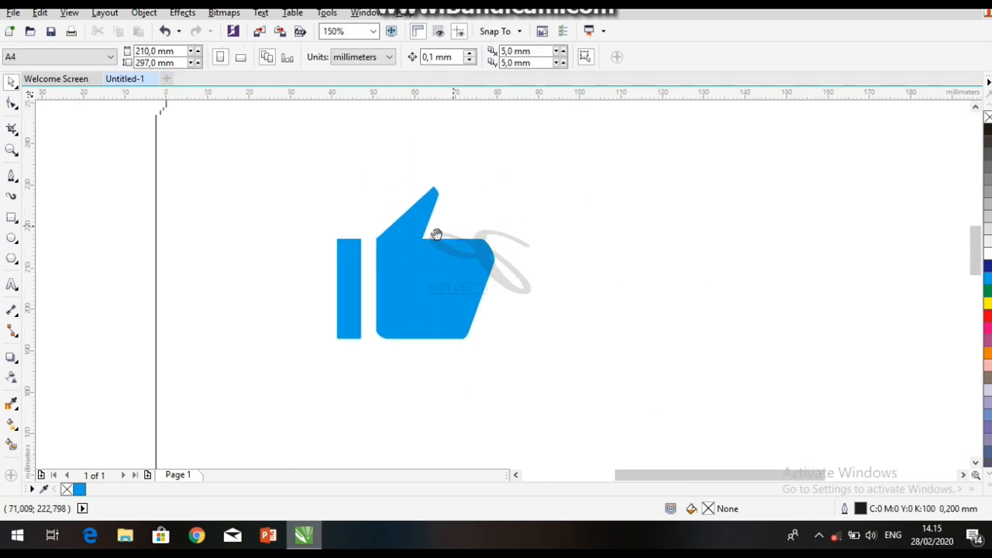
scroll(378, 225, down, 1)
drag(331, 181, 502, 337)
click(502, 337)
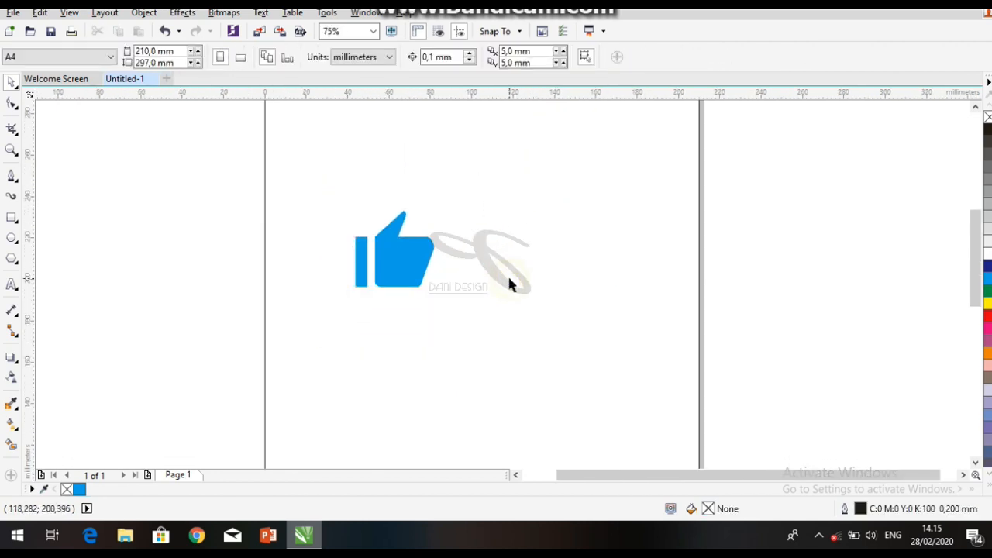